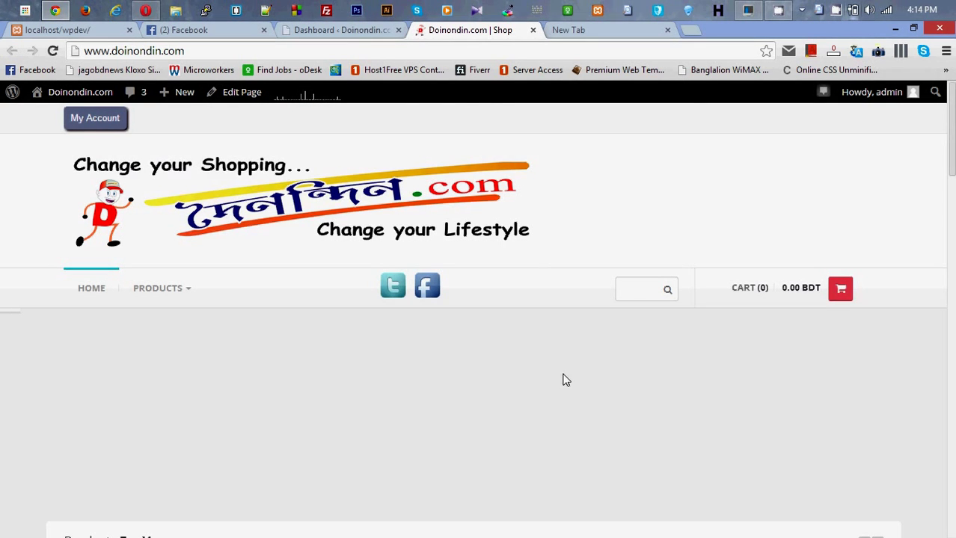
Look over the shop's home page and open the site's admin dashboard
scroll(563, 378, down, 3)
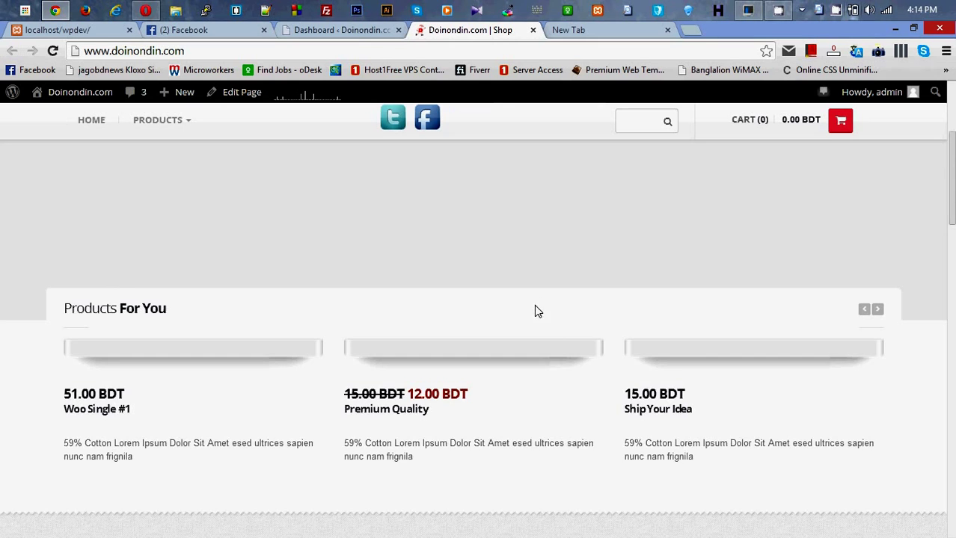
scroll(536, 307, down, 5)
scroll(476, 333, down, 3)
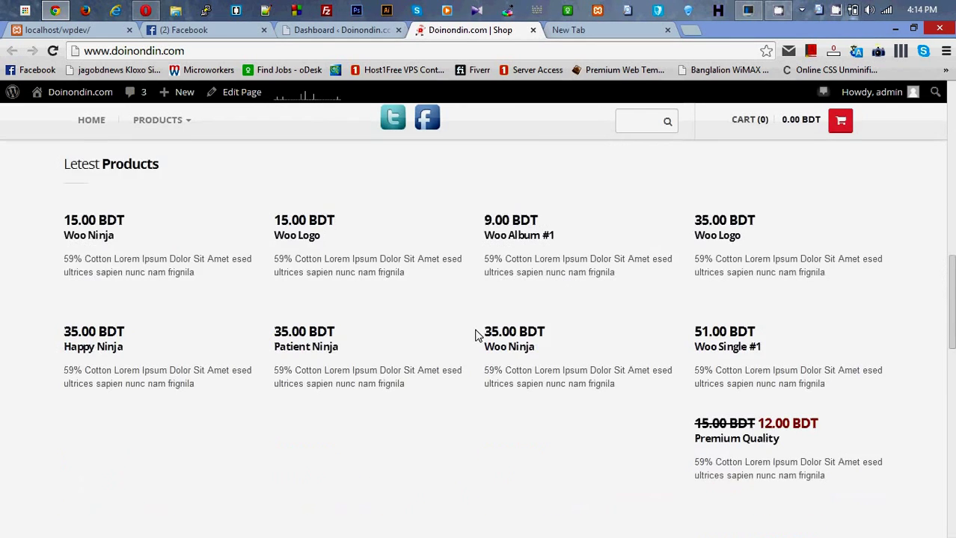
scroll(476, 333, up, 10)
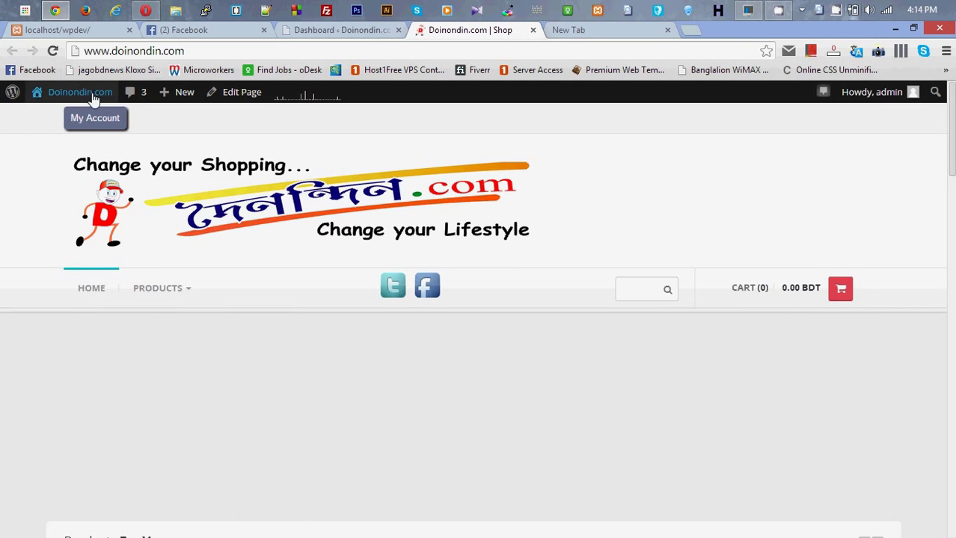
mouse_move(96, 94)
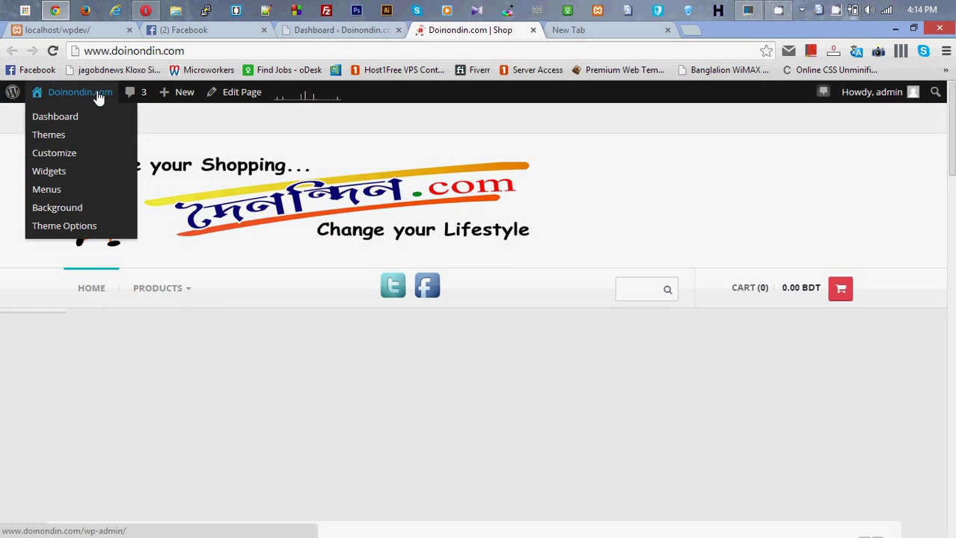
click(58, 120)
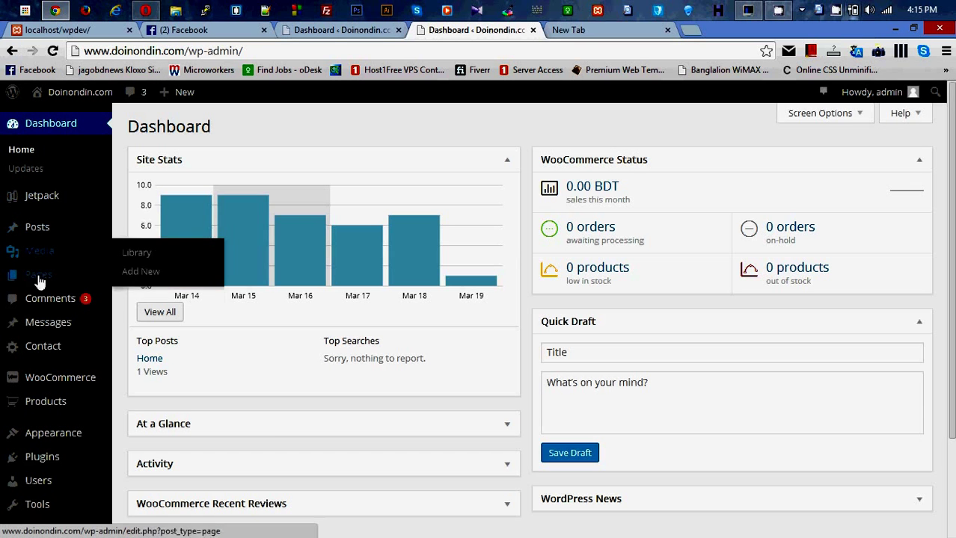
Start a new message titled "This is a test message. Nothing to worry about."
mouse_move(41, 331)
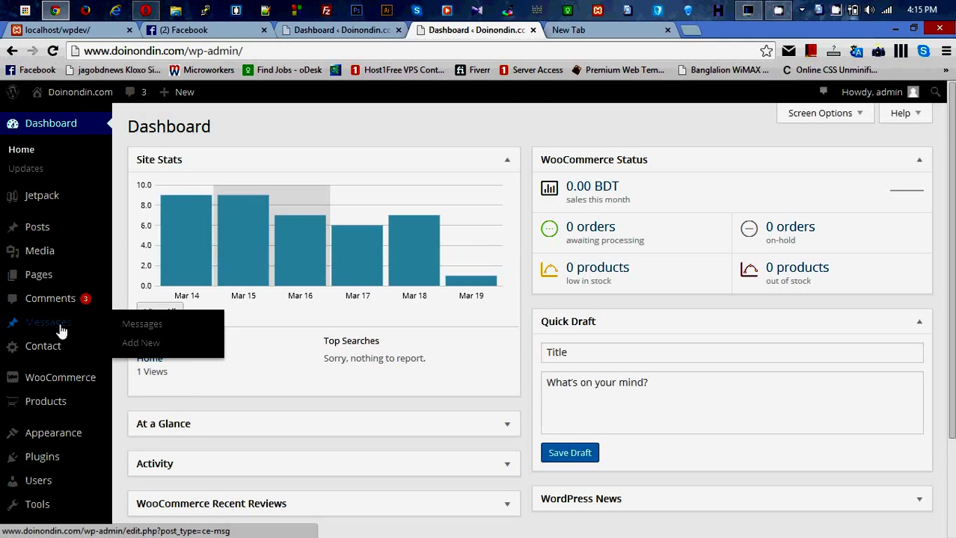
click(62, 331)
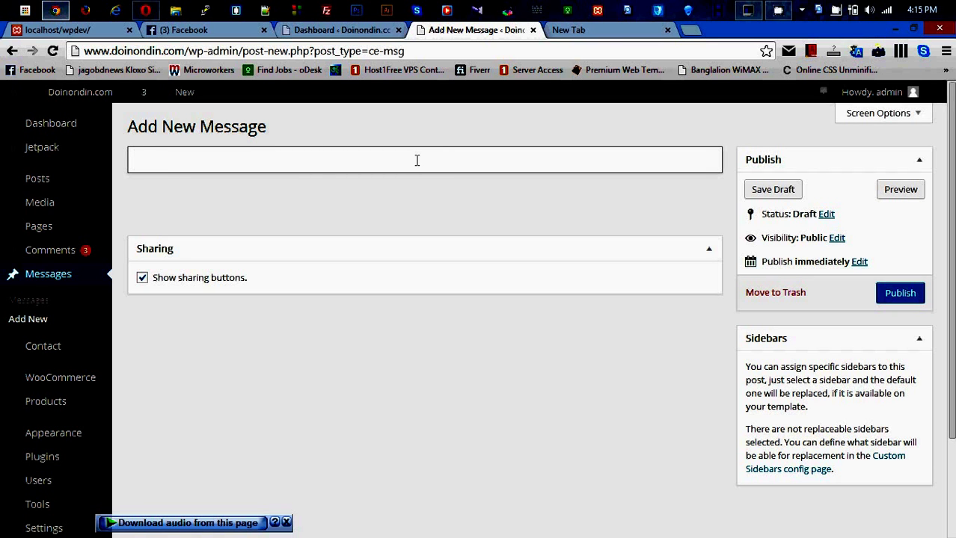
text(This is a tes)
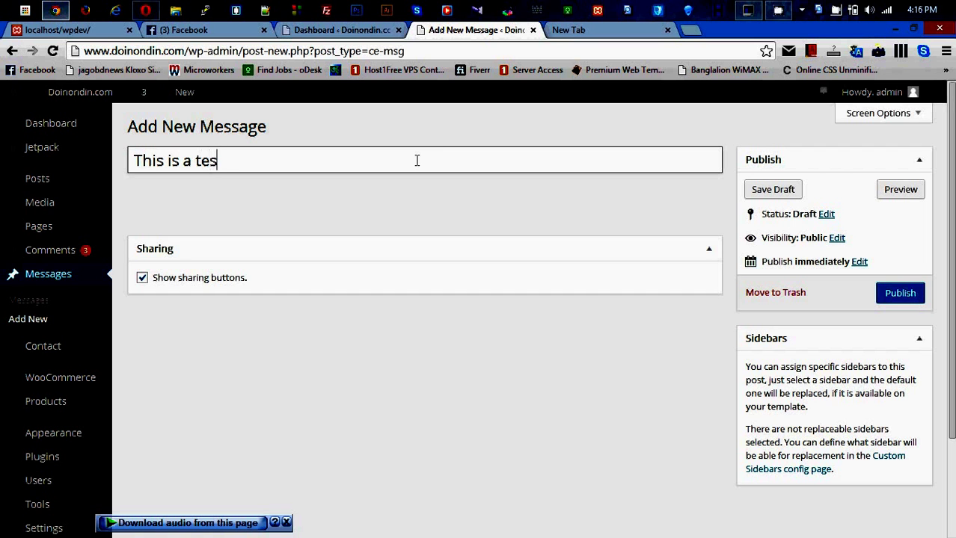
text(t message)
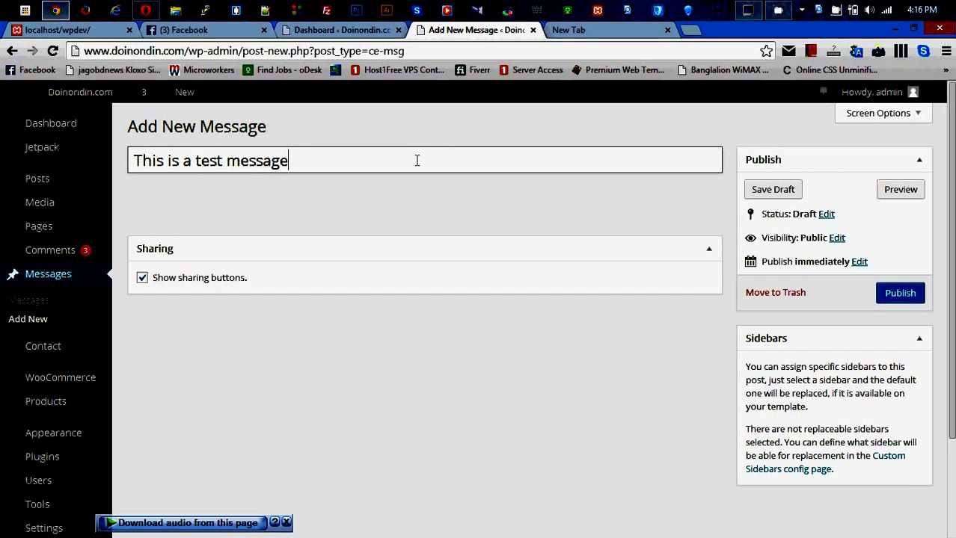
text(. Nothi)
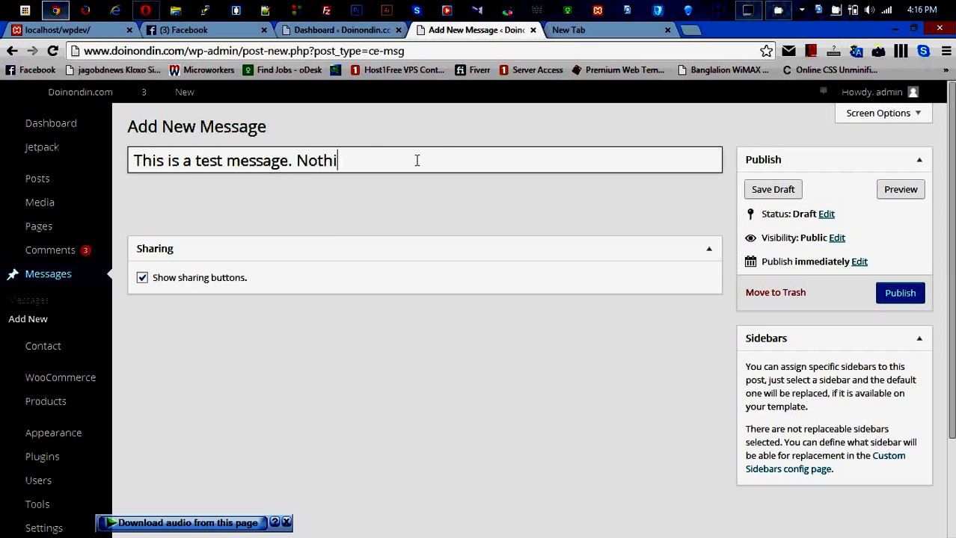
text(ng to worry about)
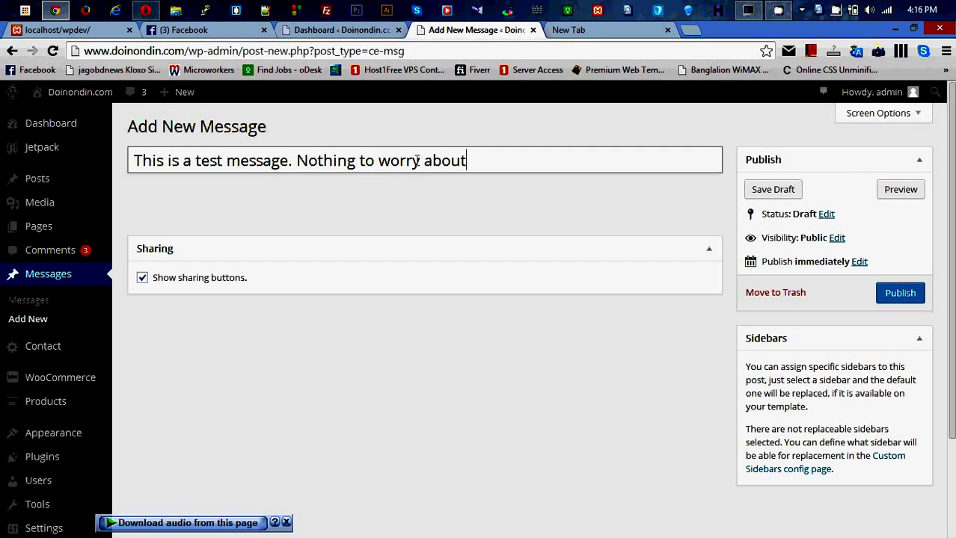
text(.)
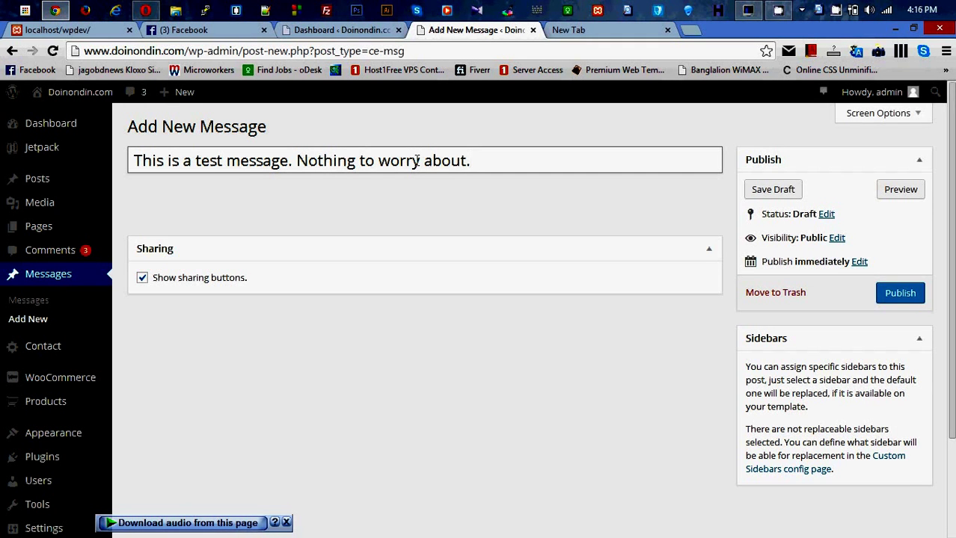
Turn off the sharing buttons for the message and publish it
click(133, 282)
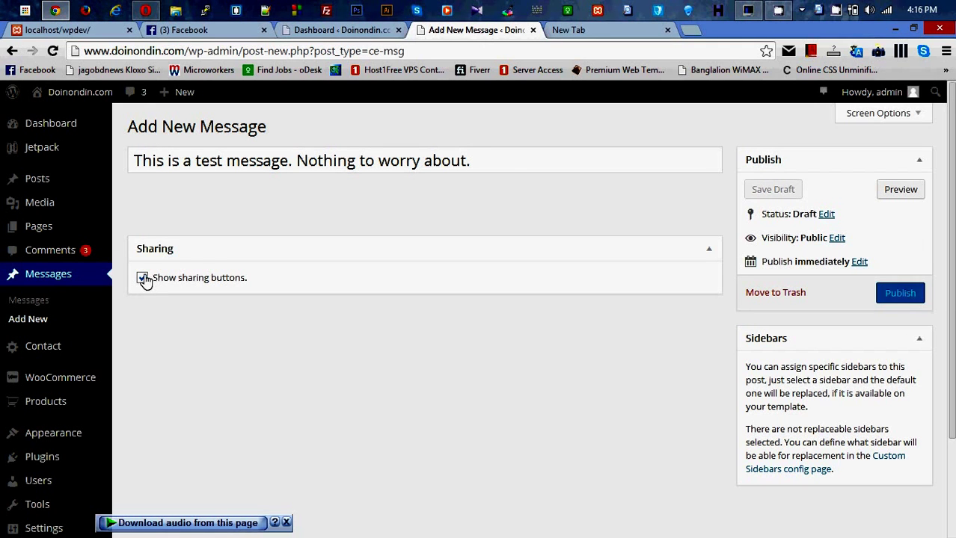
click(142, 279)
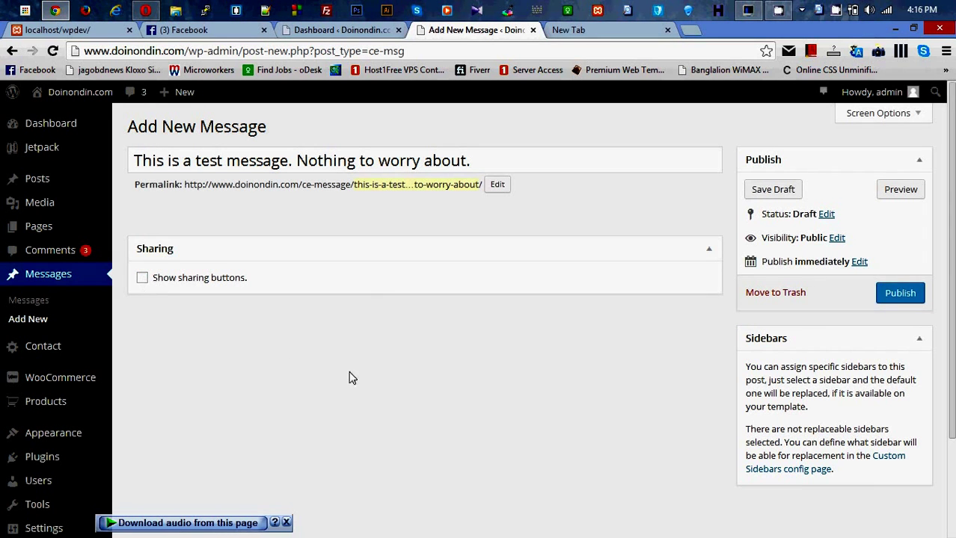
click(906, 299)
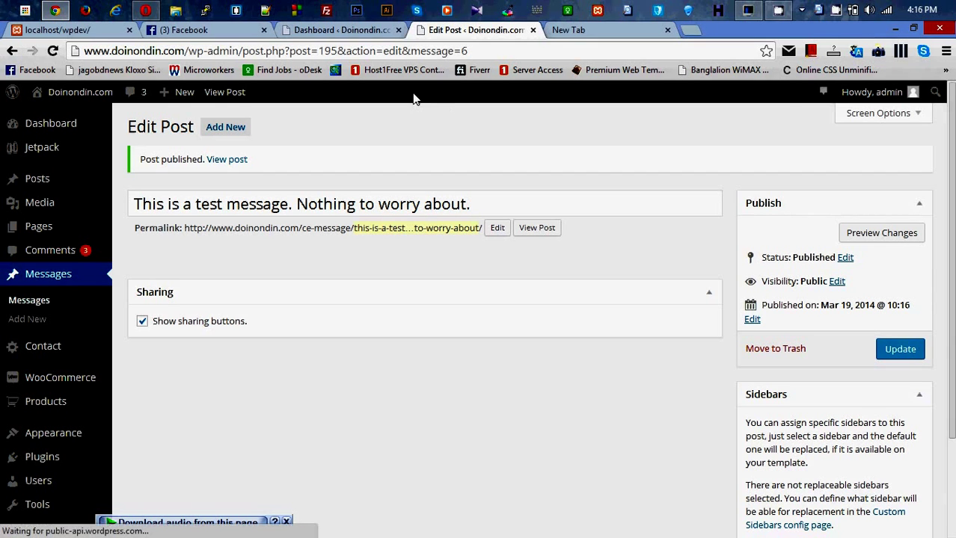
Open the live shop in a new tab and examine the published message above the Products For You section
click(341, 32)
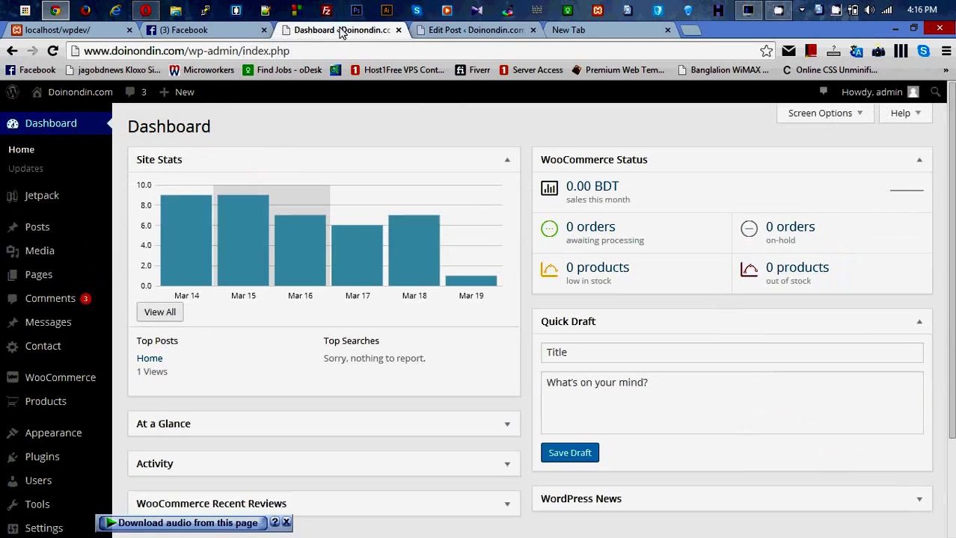
click(488, 32)
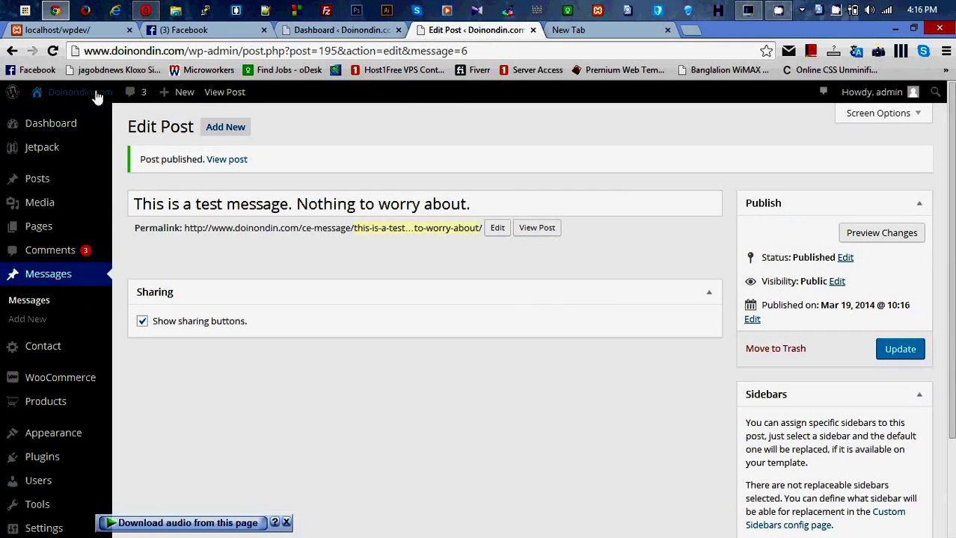
mouse_move(60, 93)
right_click(58, 110)
click(101, 122)
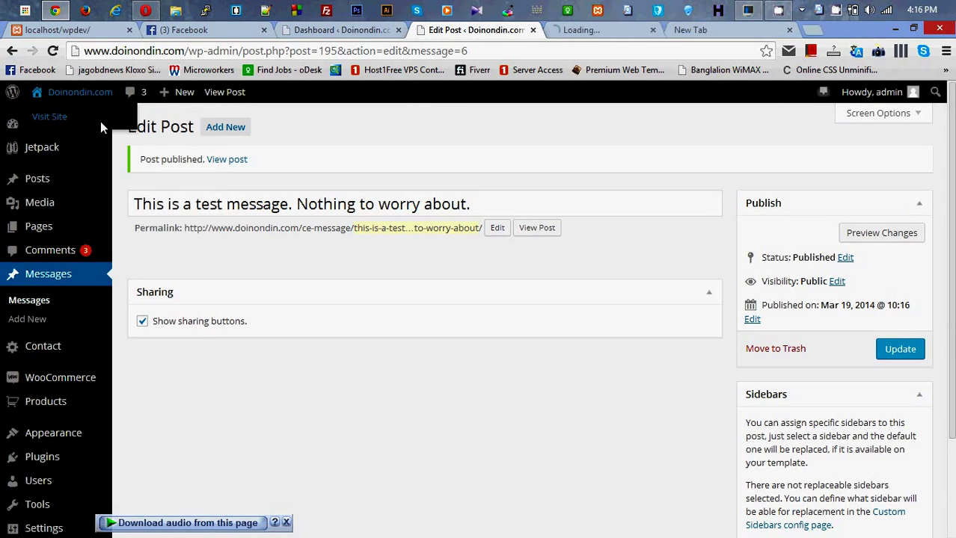
click(611, 32)
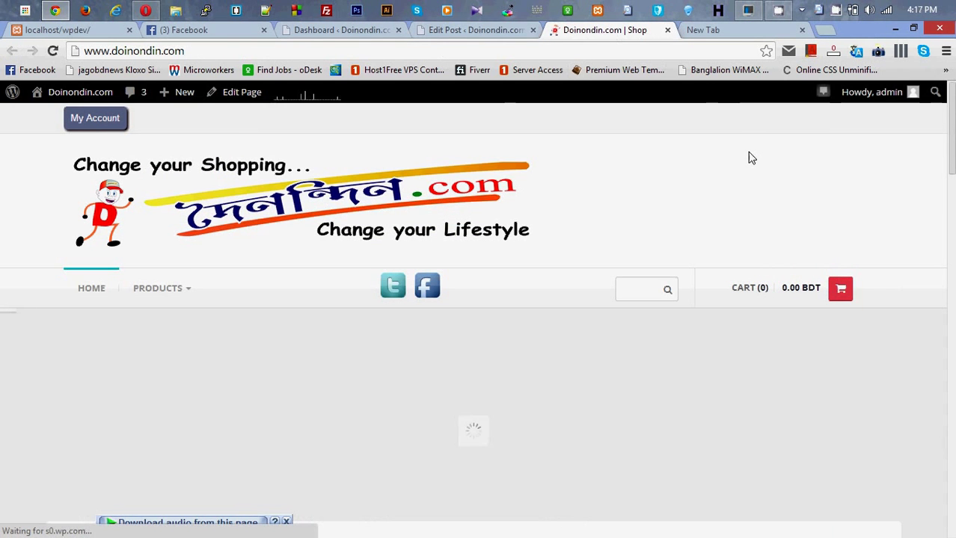
scroll(746, 155, down, 2)
scroll(747, 156, down, 2)
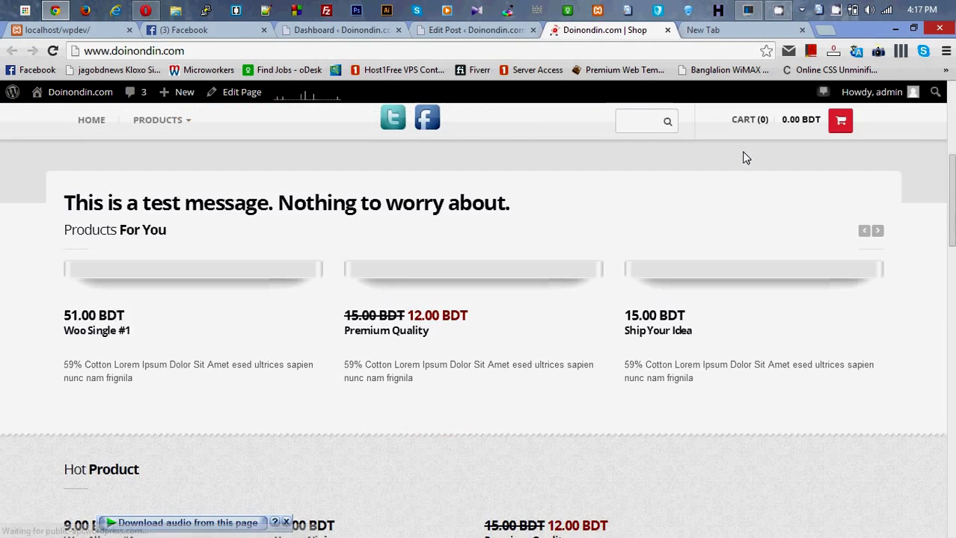
drag(528, 213, 124, 203)
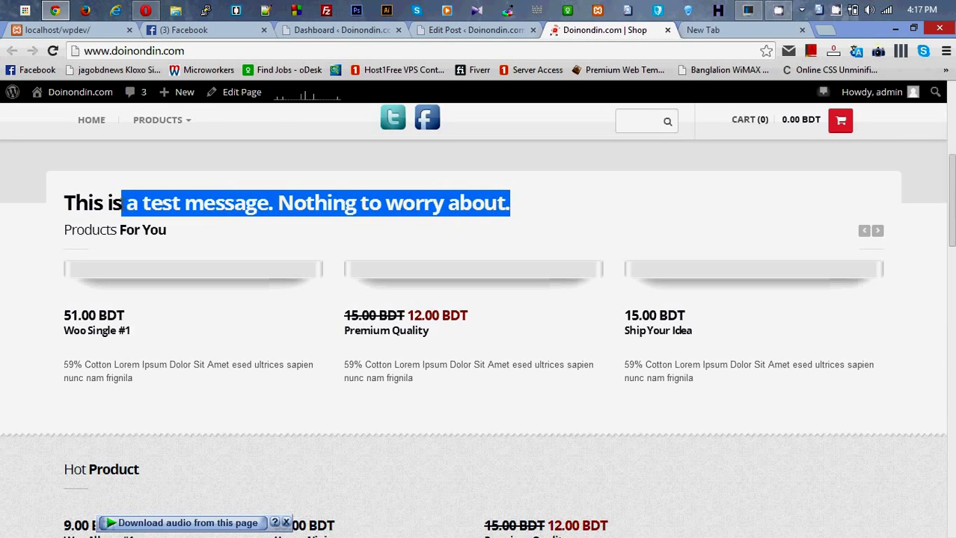
click(550, 210)
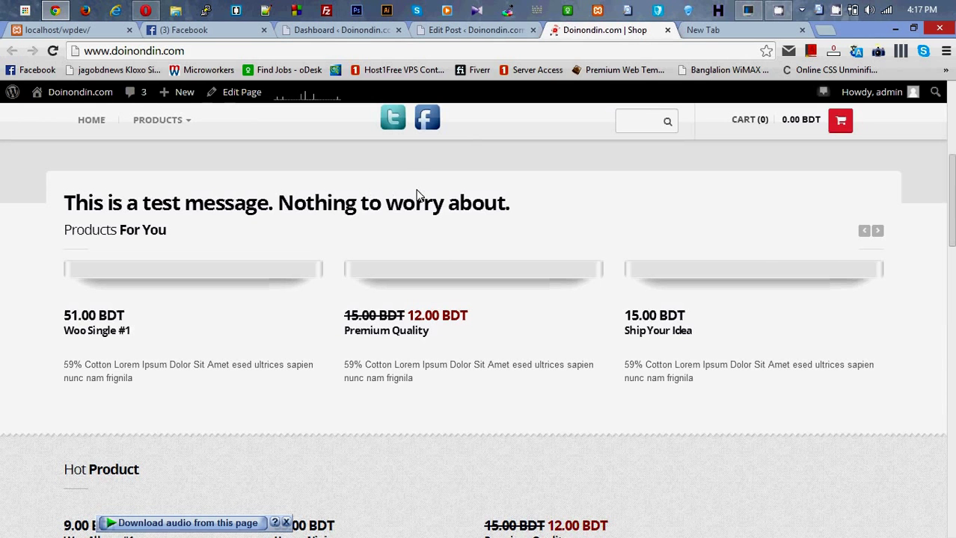
Bring the message editing tab back to the dashboard and review the message heading on the live shop page again
click(493, 34)
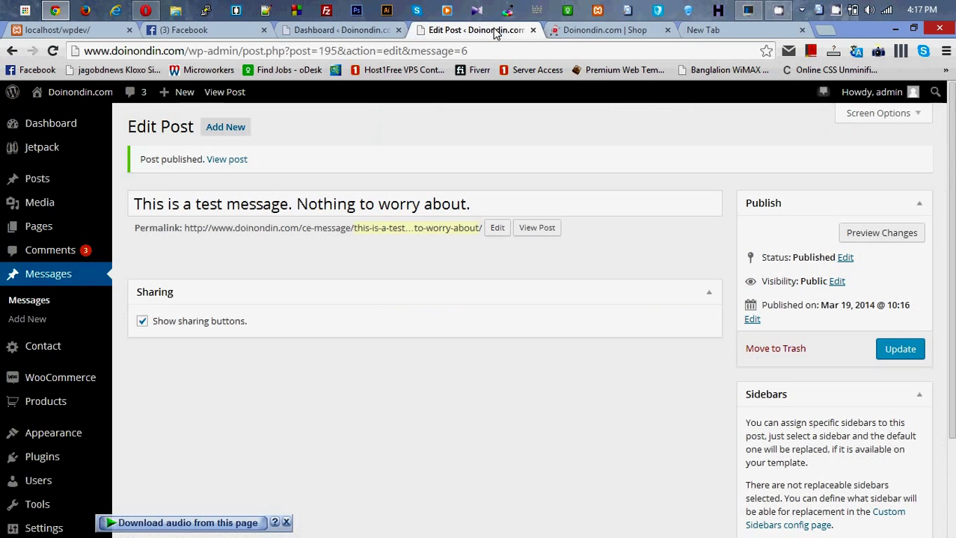
click(47, 126)
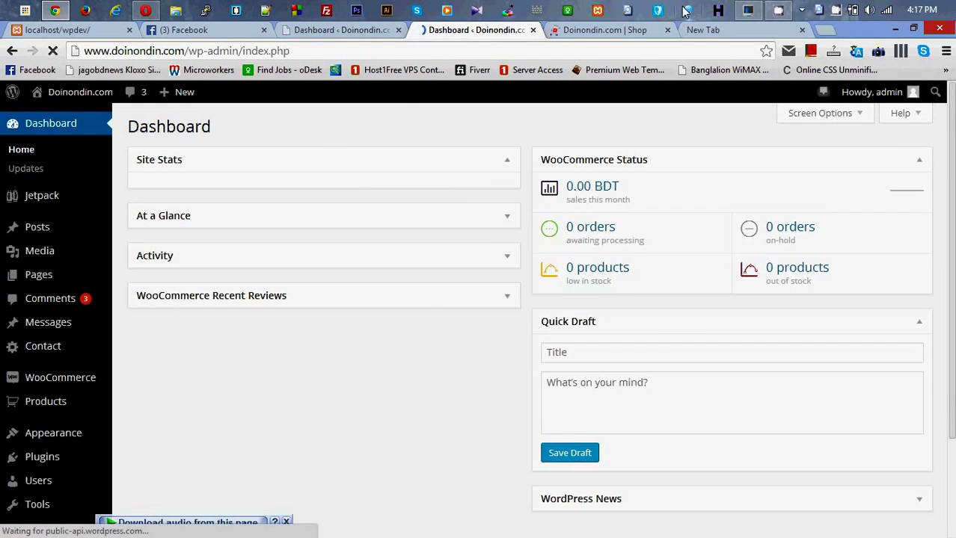
click(606, 31)
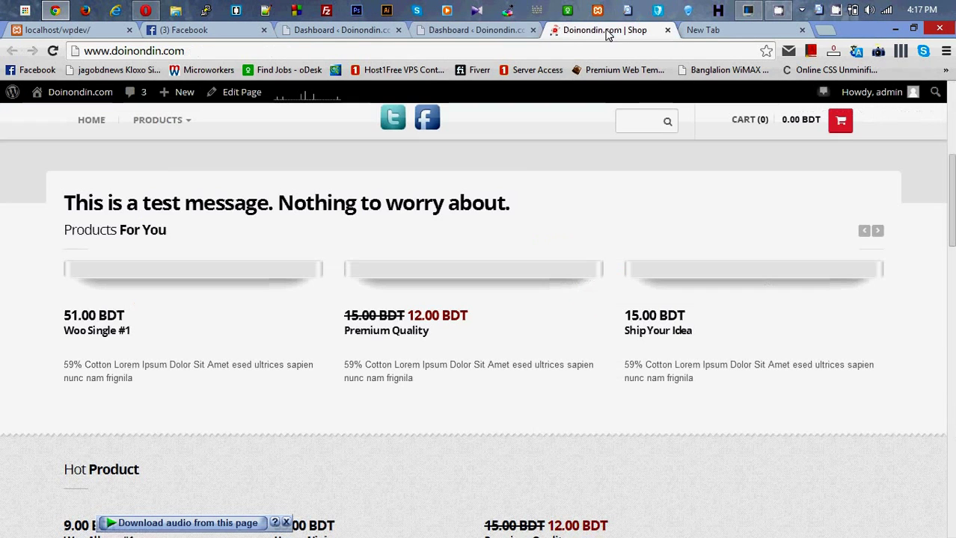
triple_click(228, 204)
click(518, 205)
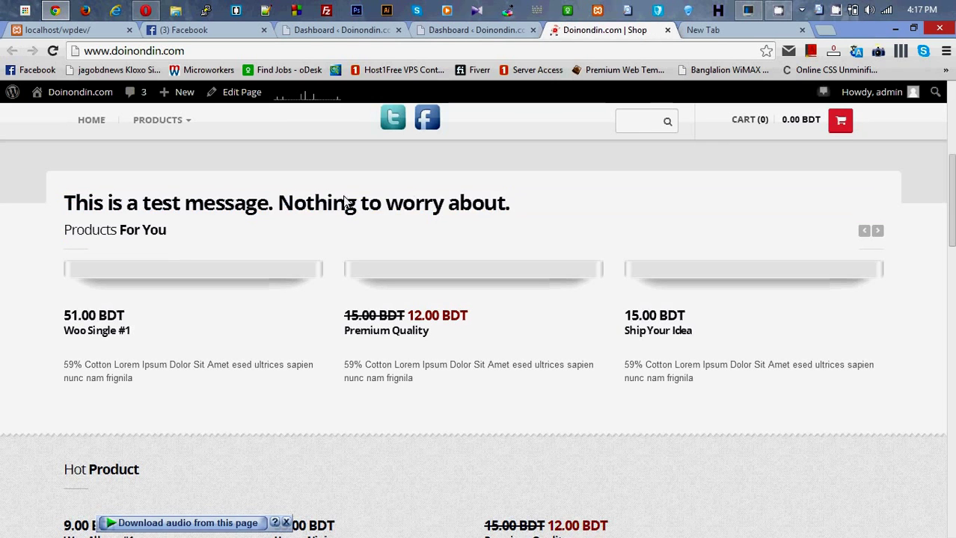
shift+click(282, 211)
click(485, 179)
Open the list of existing messages in the site's admin area
click(500, 31)
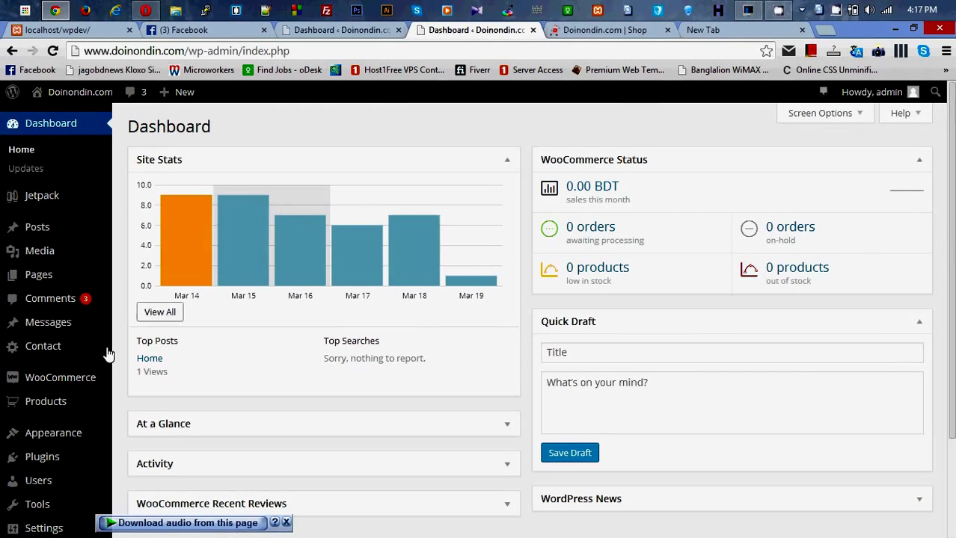
click(45, 324)
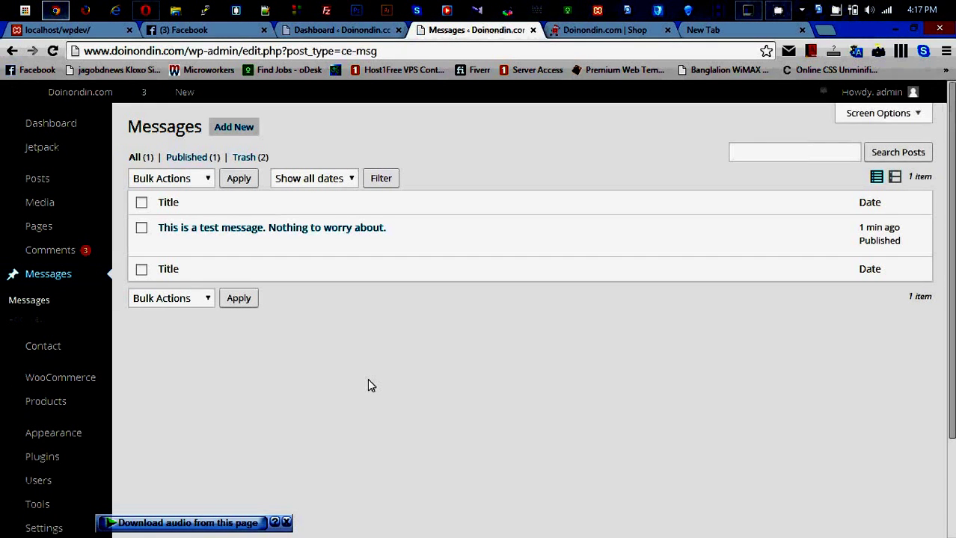
mouse_move(166, 233)
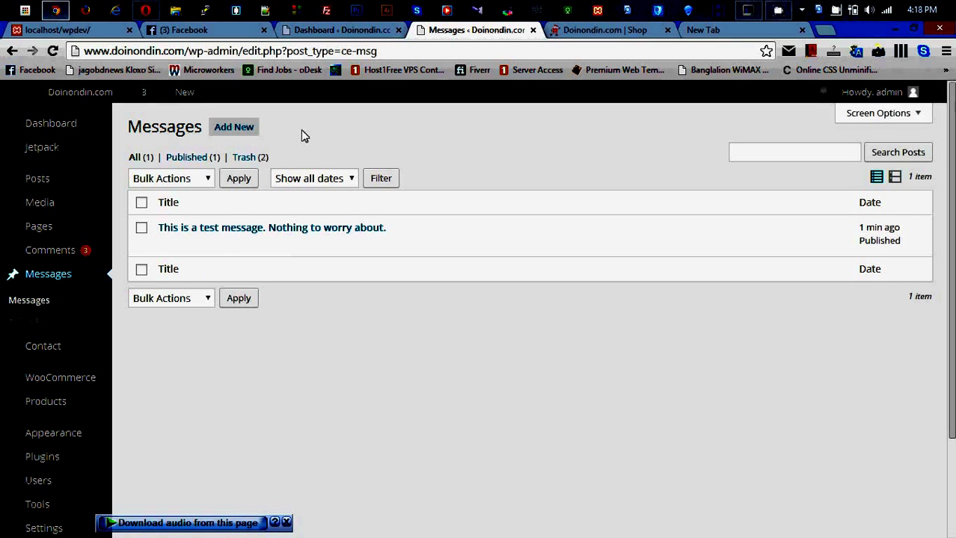
Create a new message titled "This is a test Message. to change the message go Dashbord>Messages"
click(241, 133)
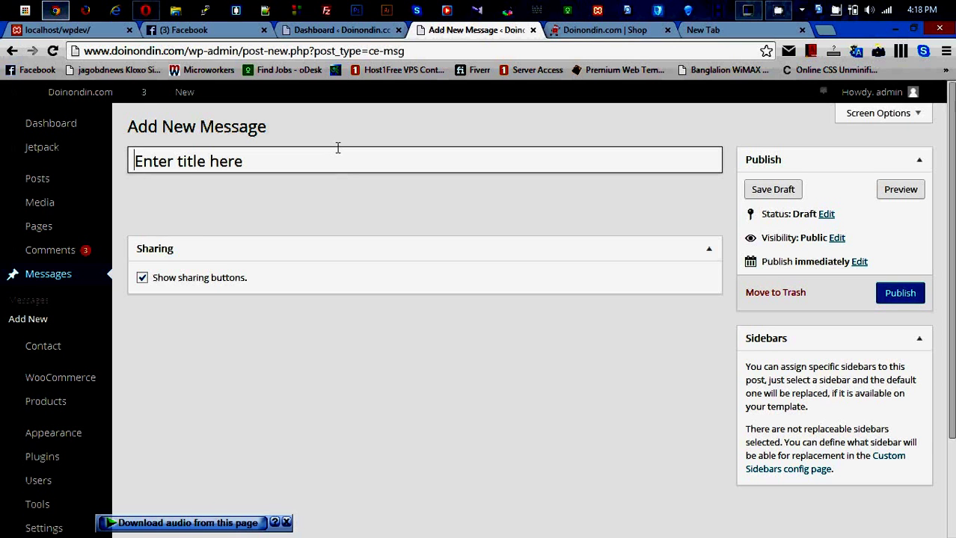
text(Thi)
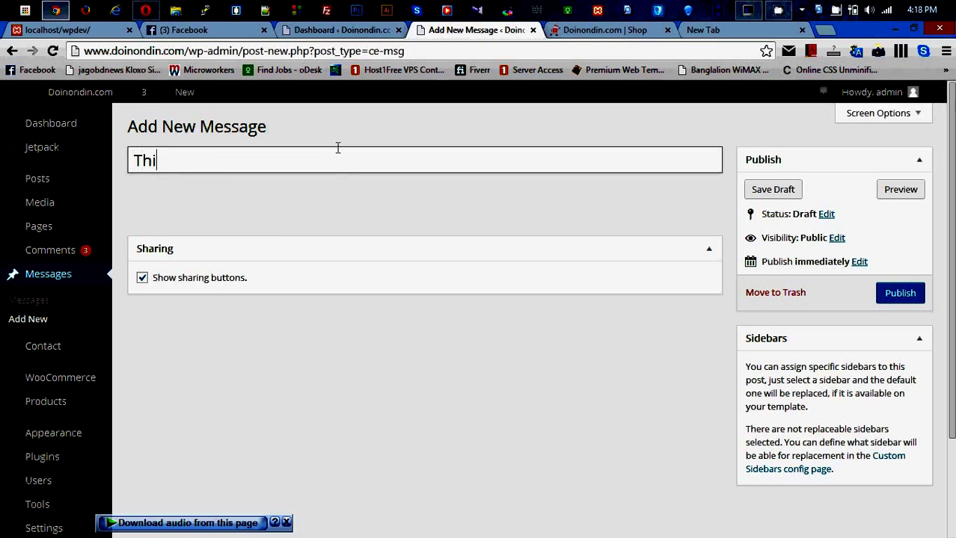
text(s is a test )
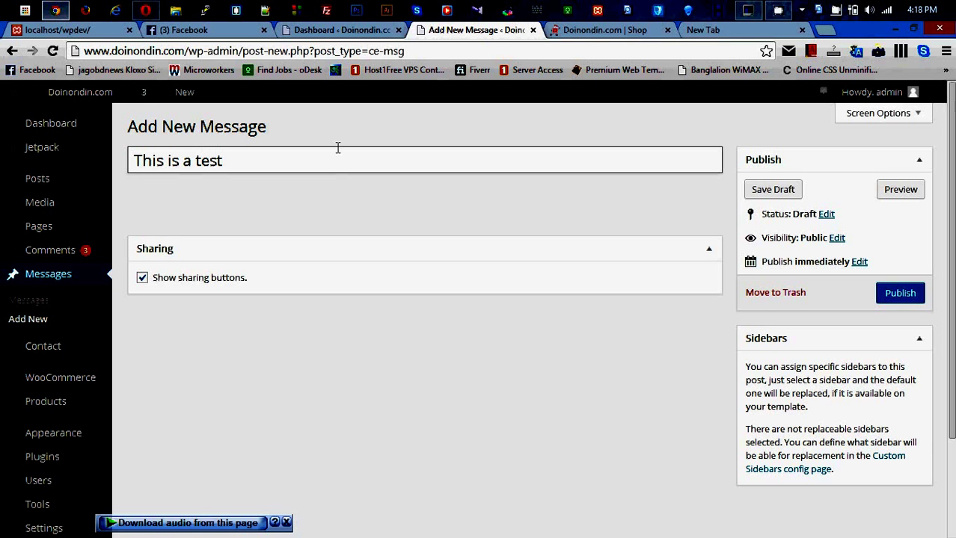
text(Message)
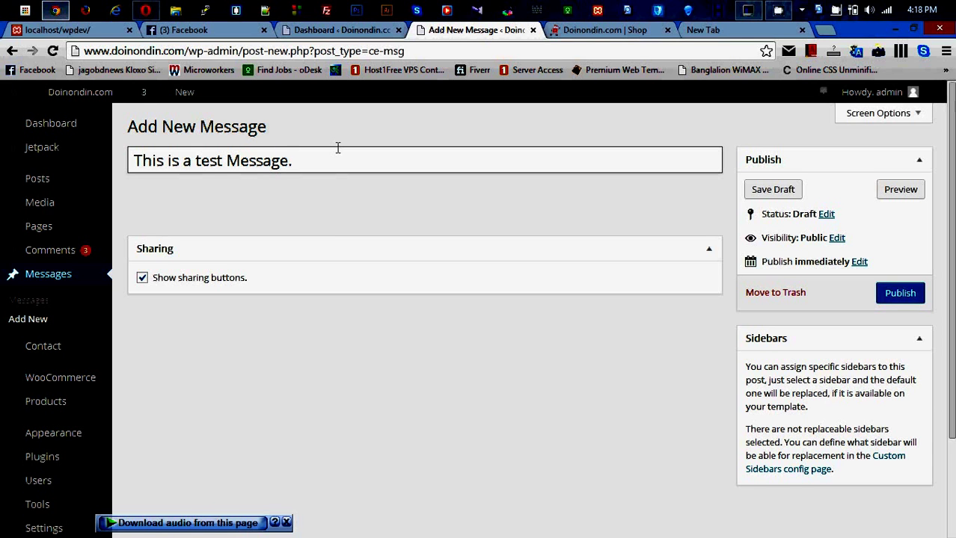
text(. to change the message)
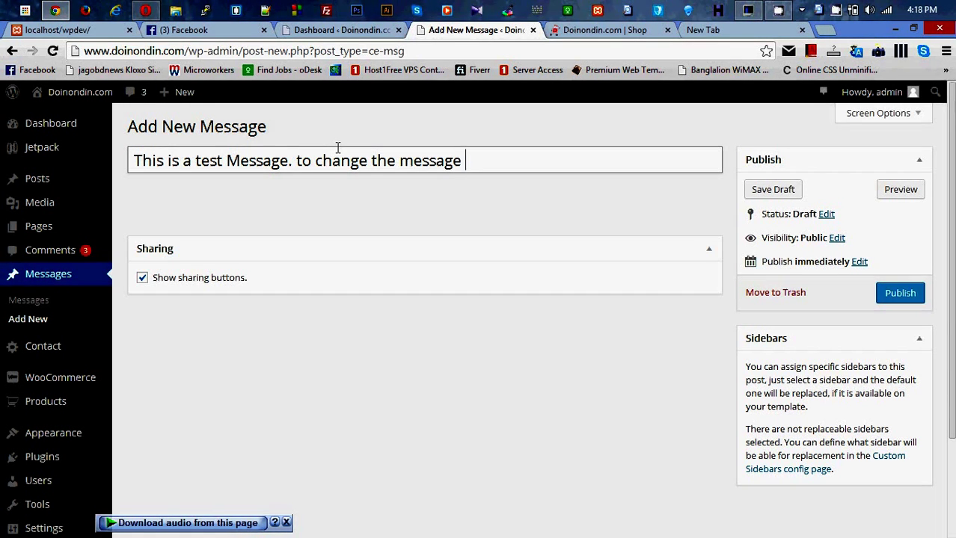
text( go )
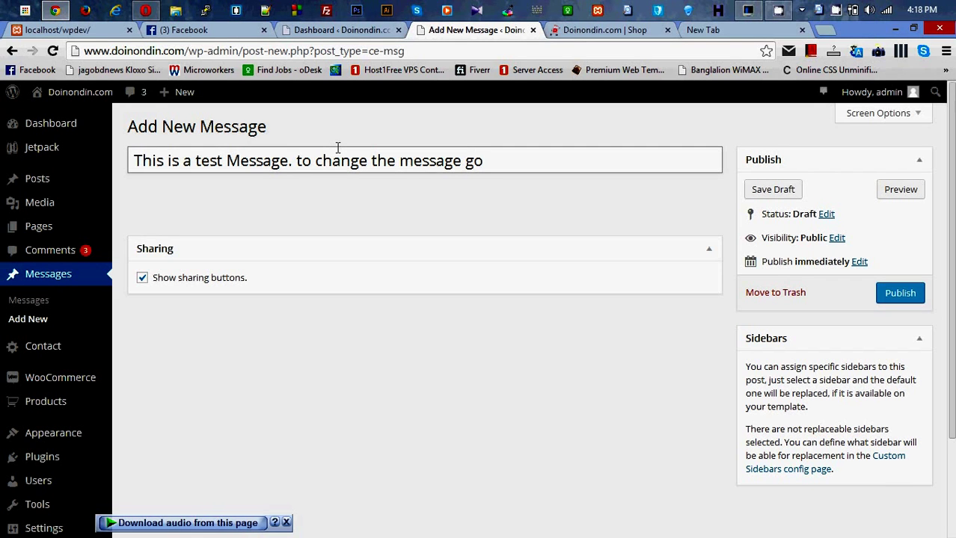
text(Das)
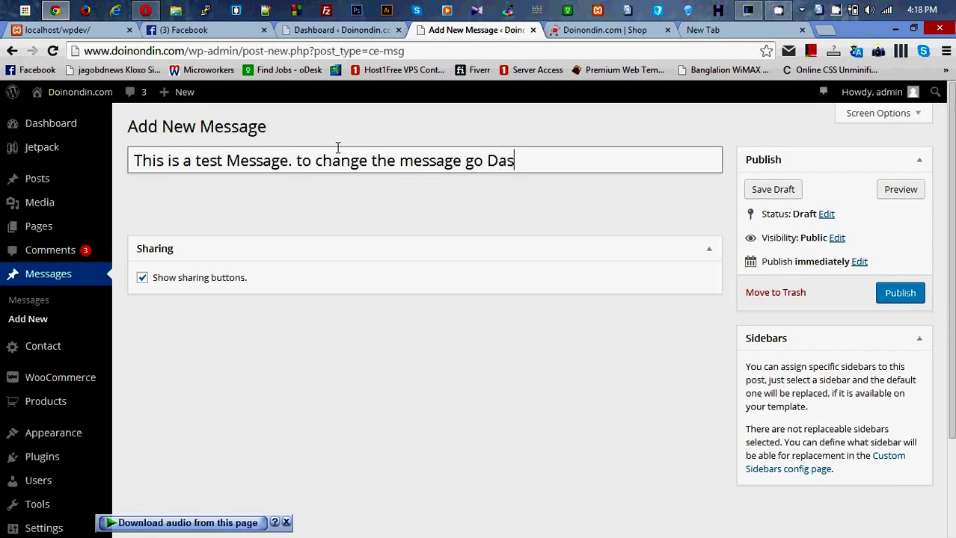
text(hbor)
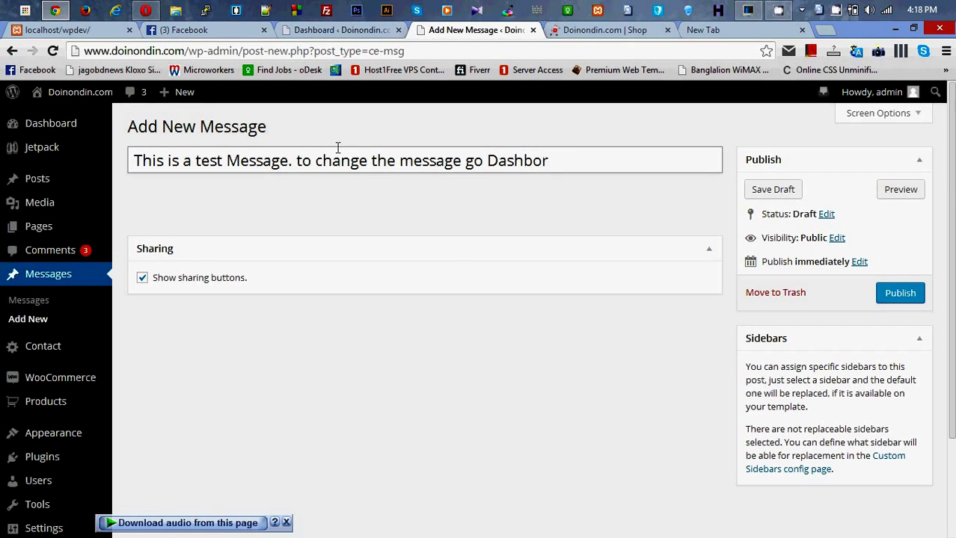
text(d>)
text(Messa)
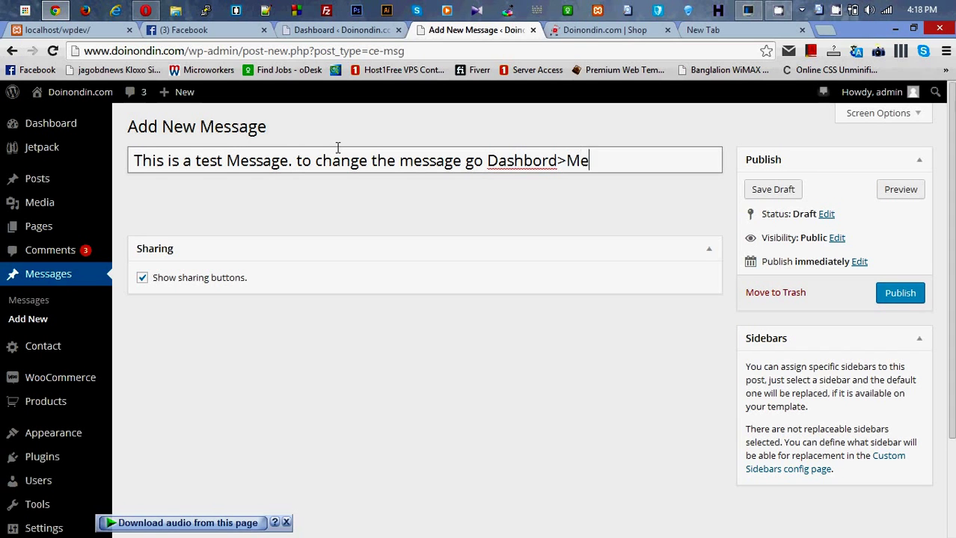
text(ges)
Capitalize the "to" that starts the title's second sentence and publish the new message
drag(301, 161, 292, 160)
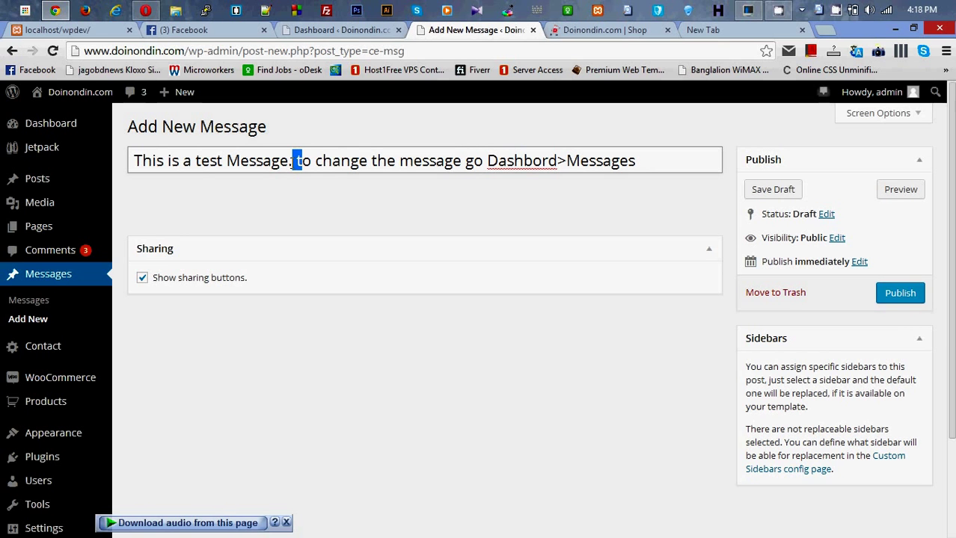
text(T)
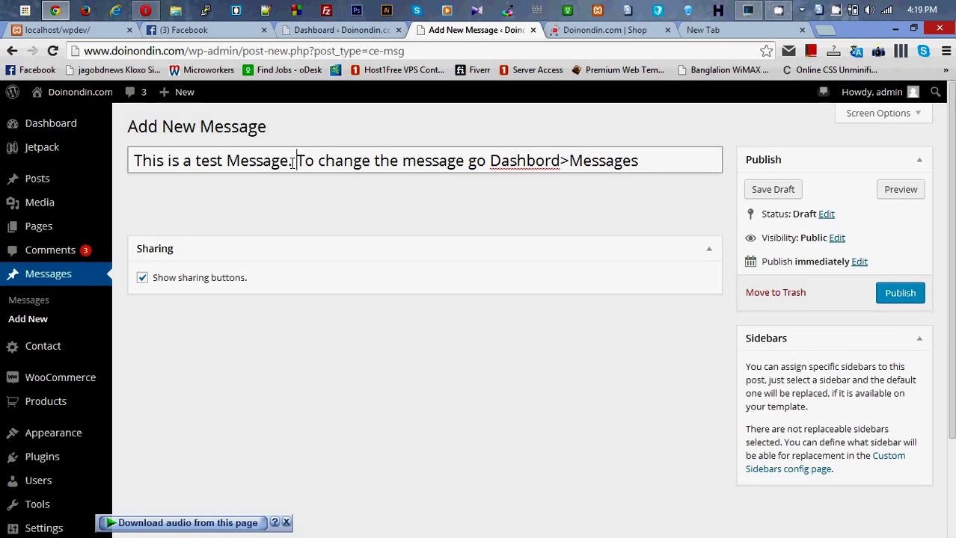
click(429, 201)
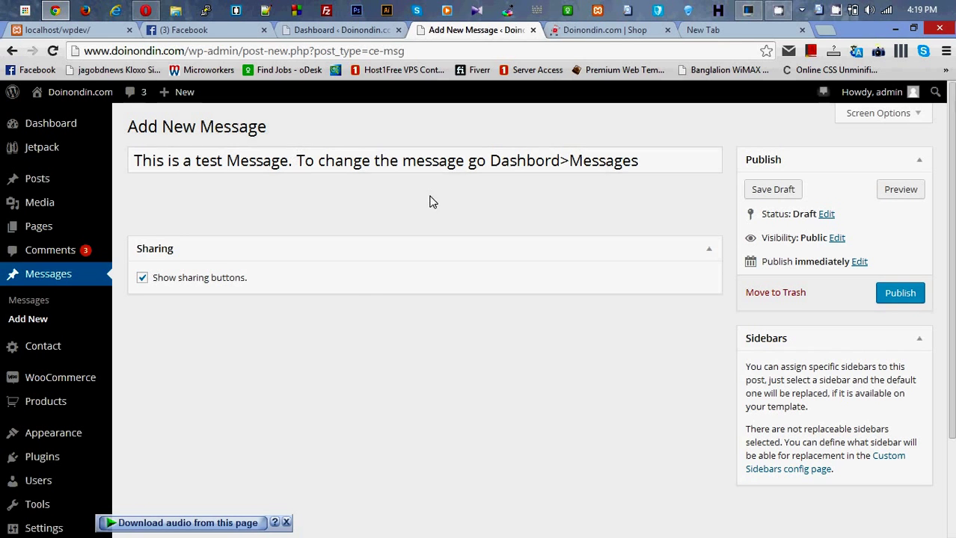
click(900, 293)
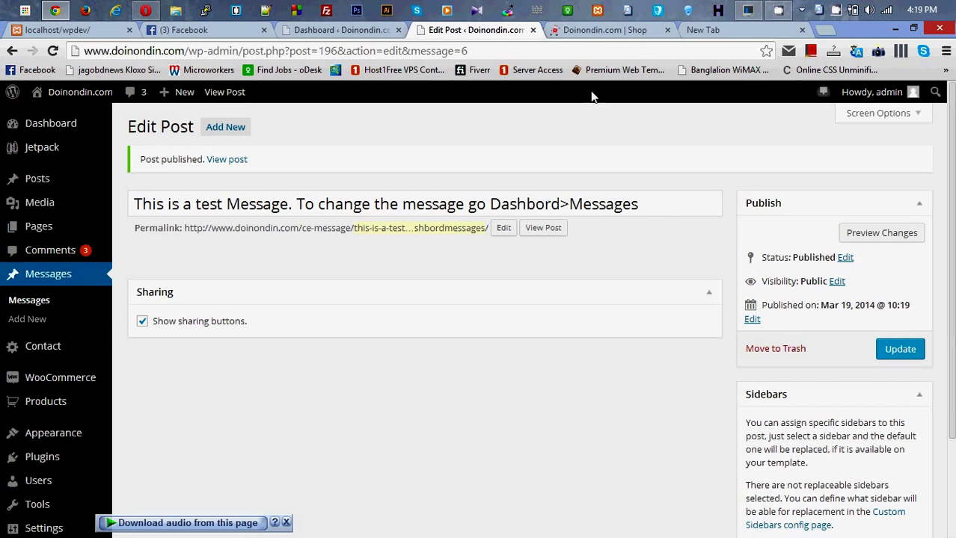
Reload the live shop page and examine the message heading above the Products For You section
click(604, 31)
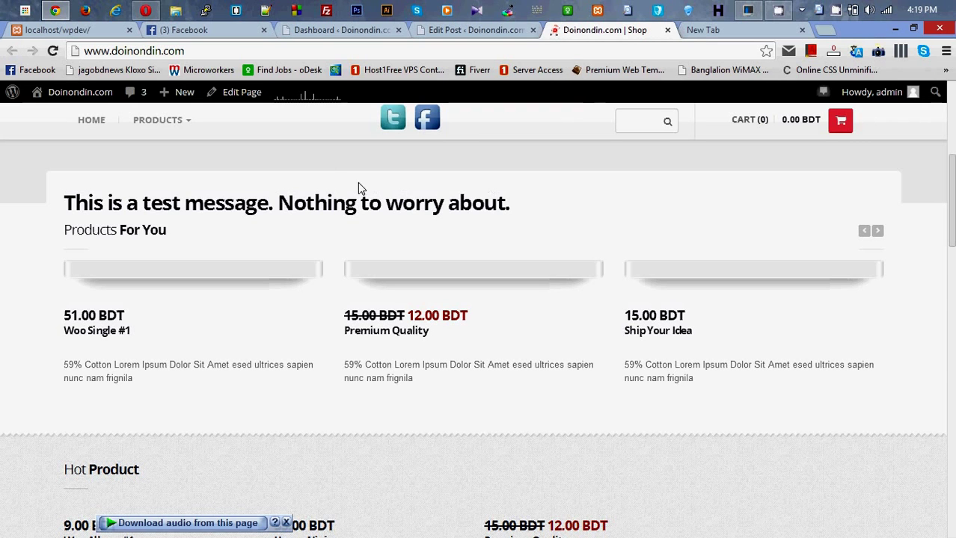
click(52, 52)
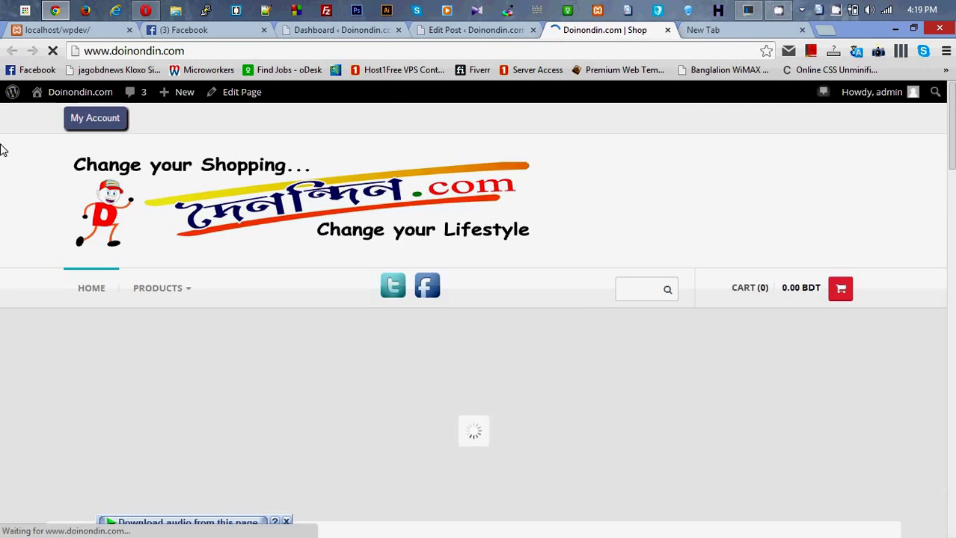
scroll(461, 201, down, 5)
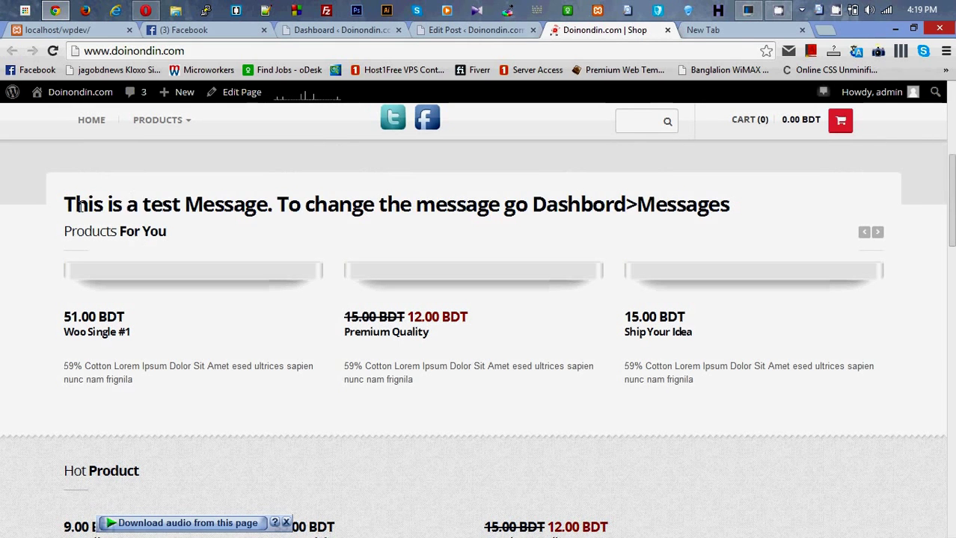
drag(75, 206, 625, 207)
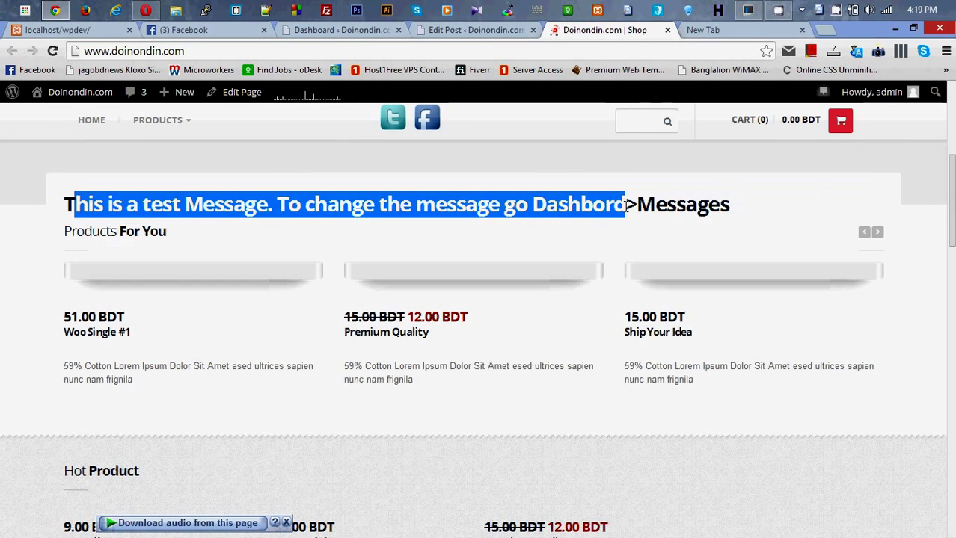
click(774, 216)
drag(771, 217, 60, 203)
click(317, 202)
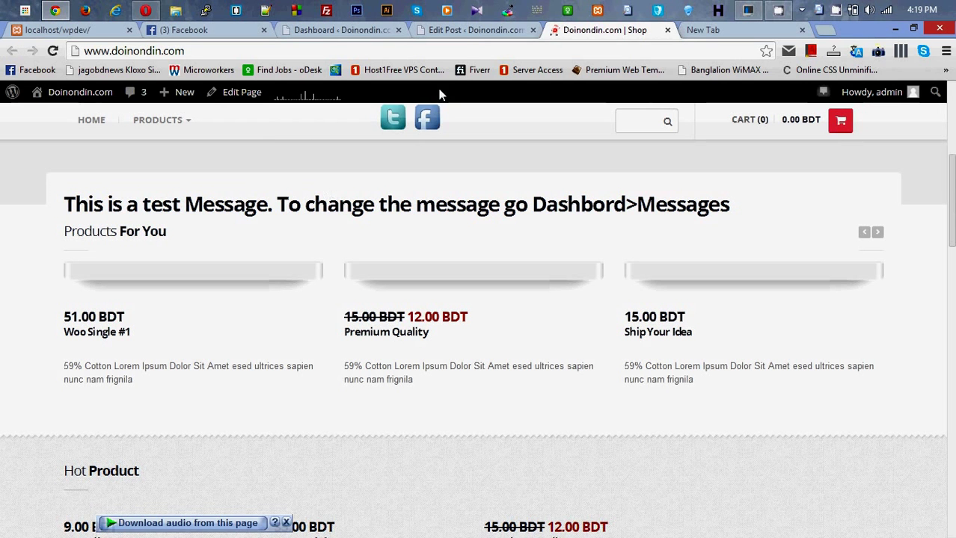
Return to the admin message list and trash the older message "This is a test message. Nothing to worry about."
click(459, 25)
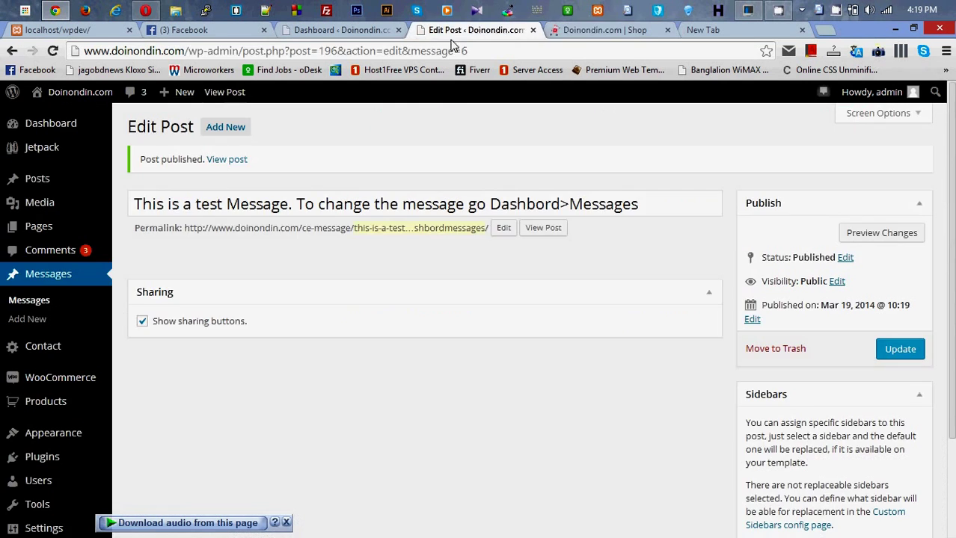
click(19, 299)
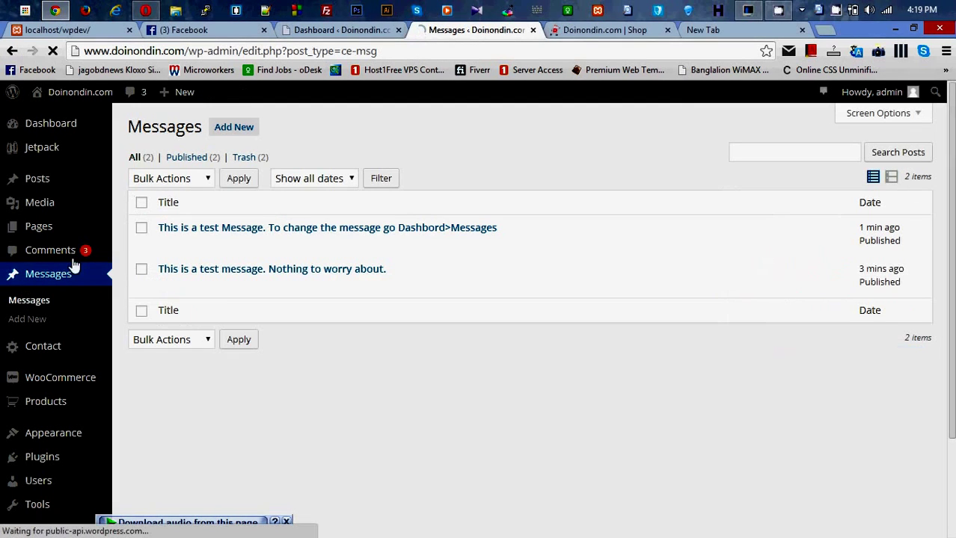
click(246, 288)
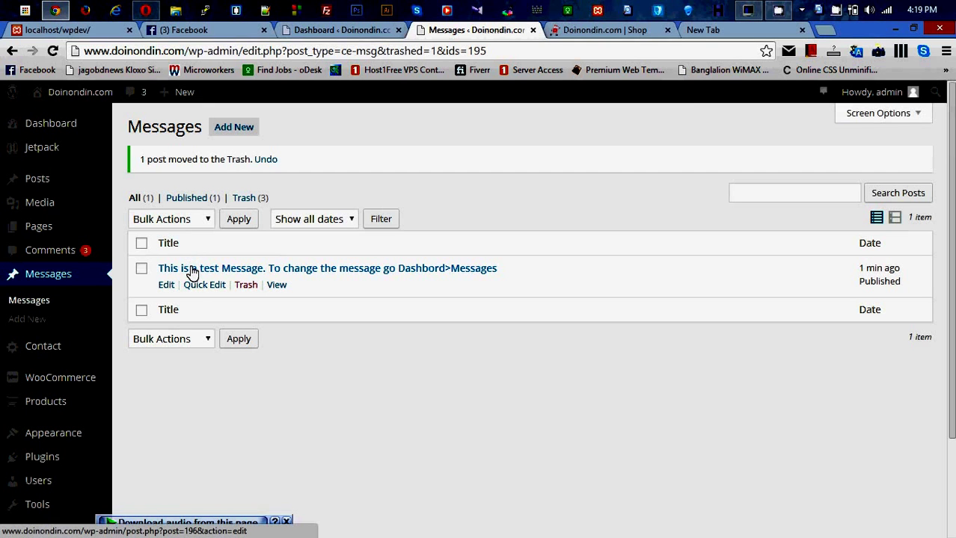
Open the remaining message for editing and replace "This is a test Message. To change" in its title with "To add new Message,"
click(164, 286)
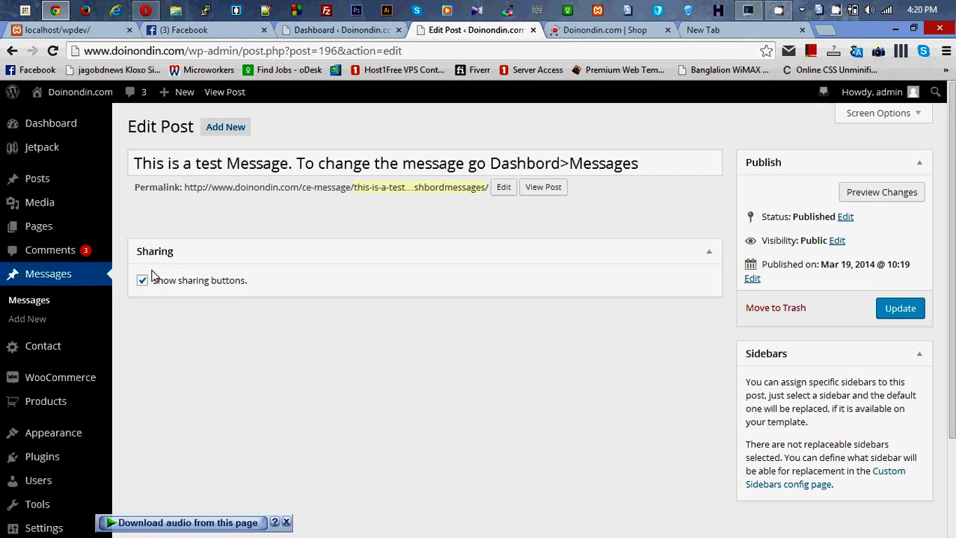
click(368, 164)
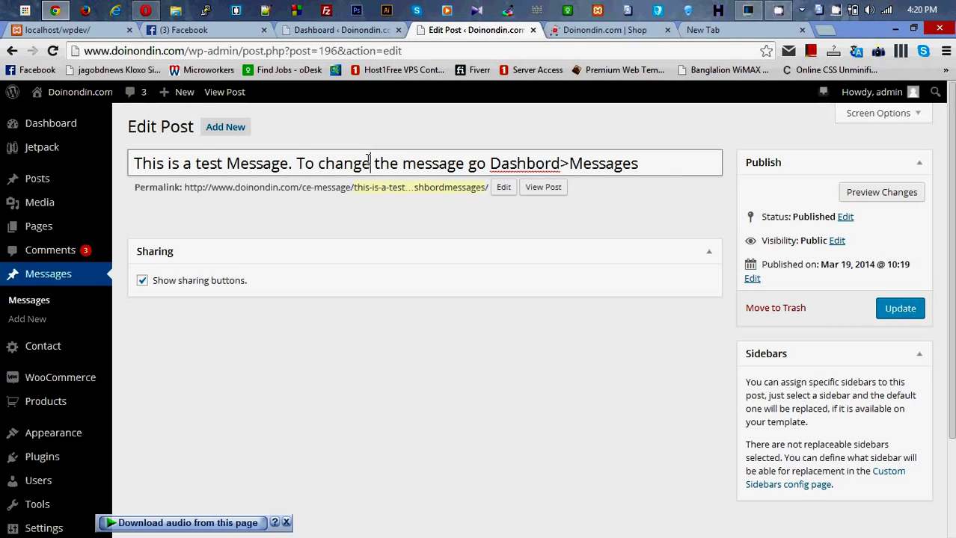
drag(368, 163, 130, 158)
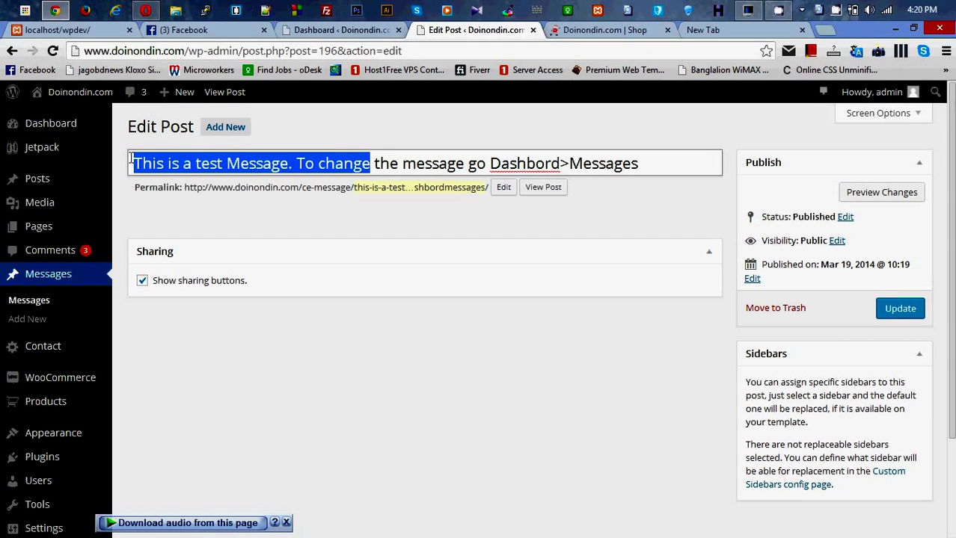
text(To )
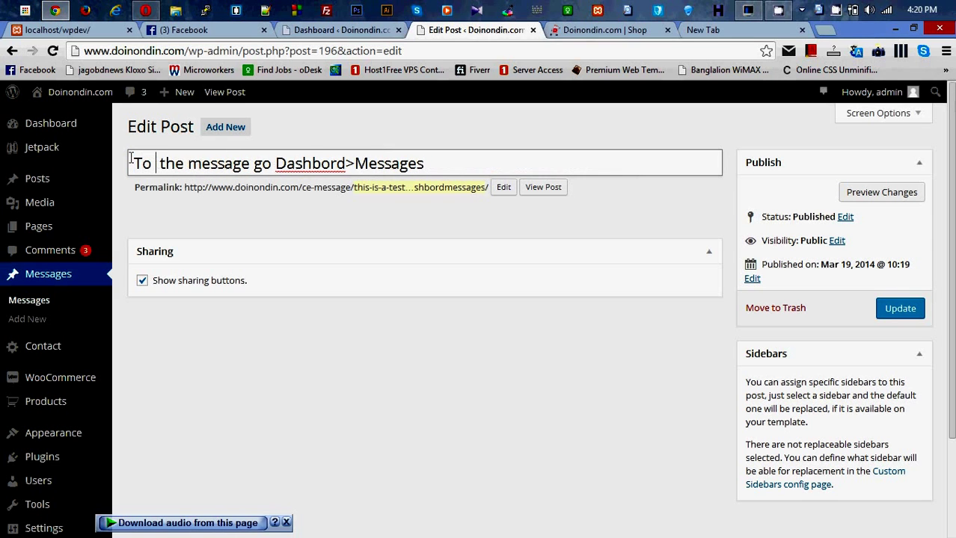
text(add )
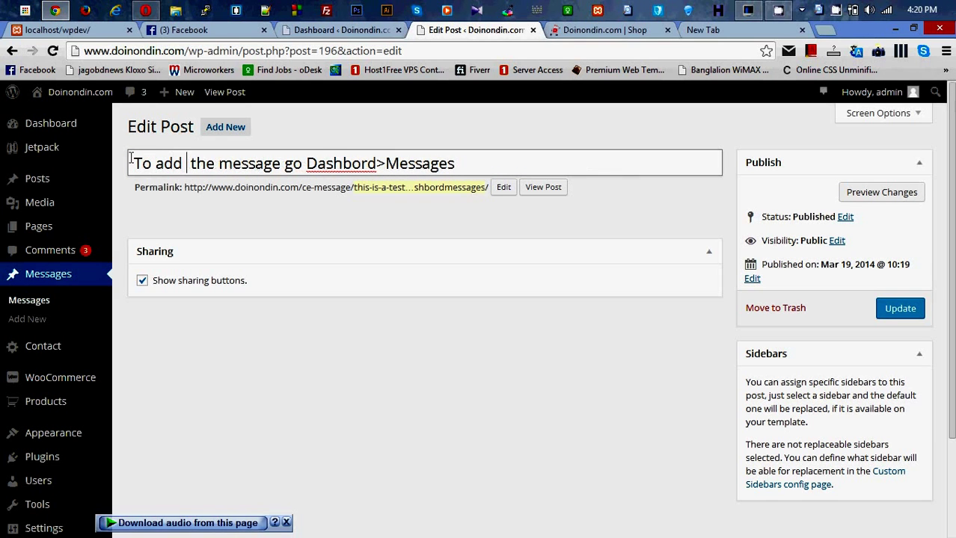
text(new)
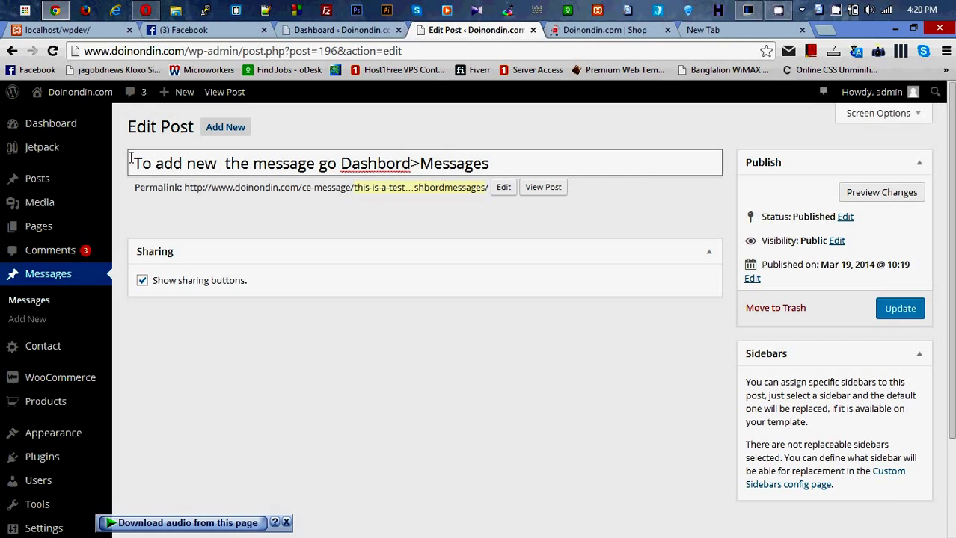
text( Message)
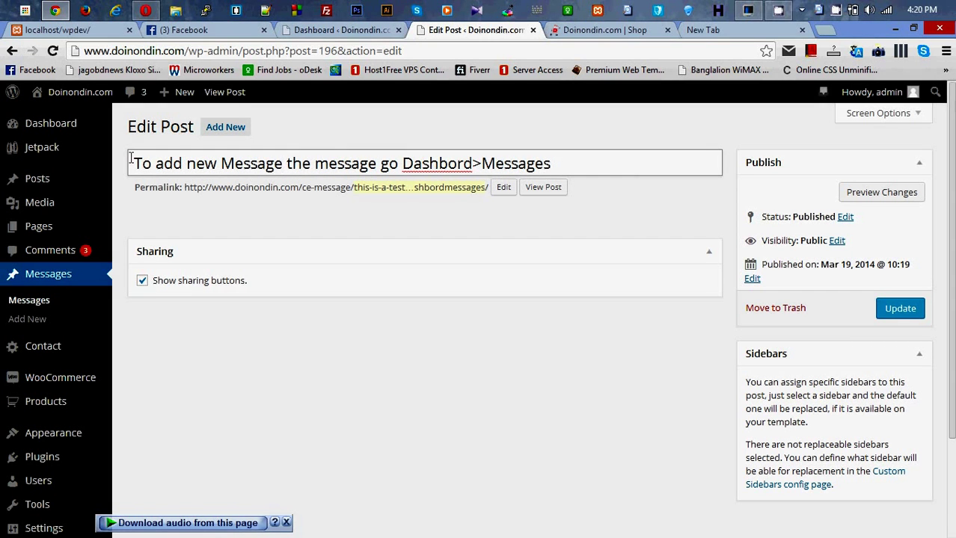
text(, )
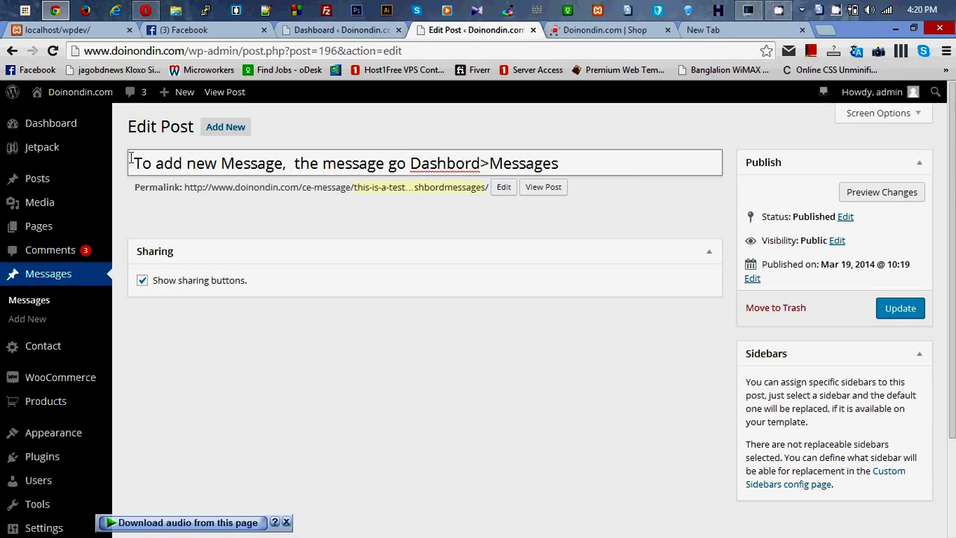
Remove the surplus words and comma so the title reads "To add new Message go Dashbord>Messages", and update the message
text(Go)
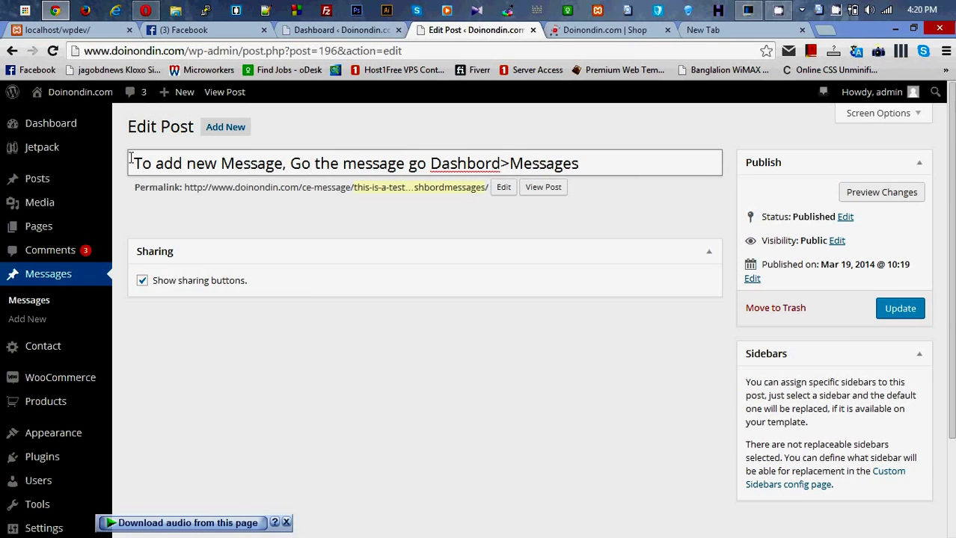
key(BackSpace)
key(BackSpace)
key(shift+Right)
key(shift+Right)
key(shift+Right)
key(shift+Right)
key(shift+Right)
key(shift+Right)
key(shift+Right)
key(shift+Right)
key(shift+Right)
key(shift+Right)
key(shift+Right)
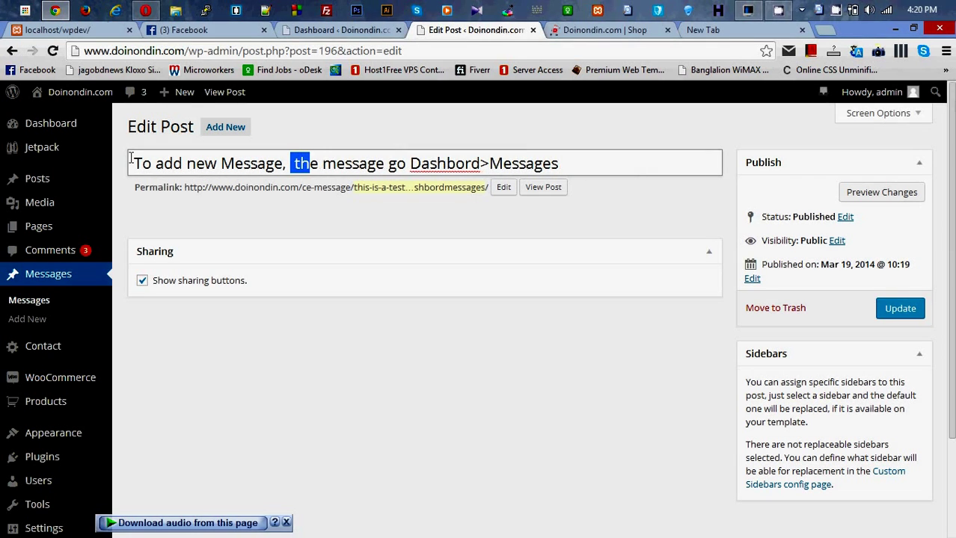
key(shift+Right)
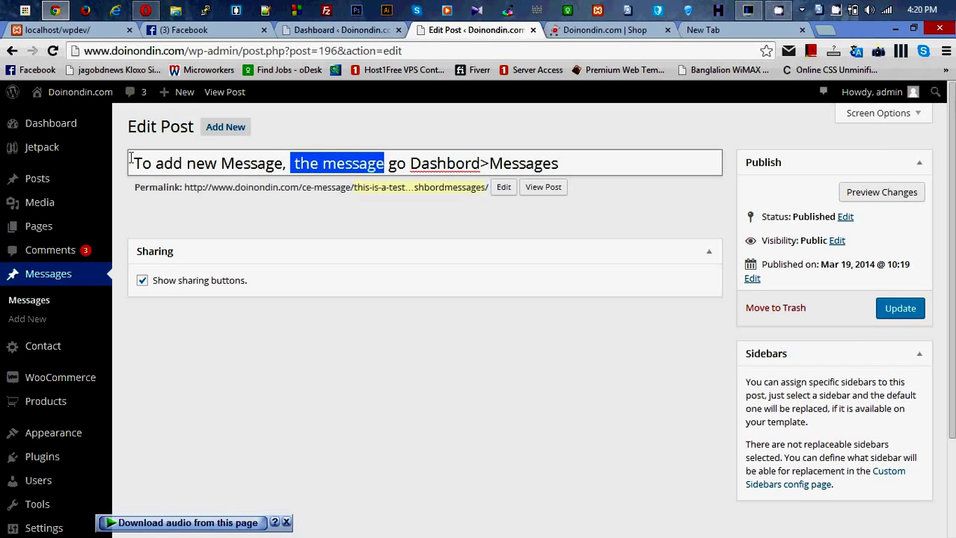
key(BackSpace)
key(shift+Left)
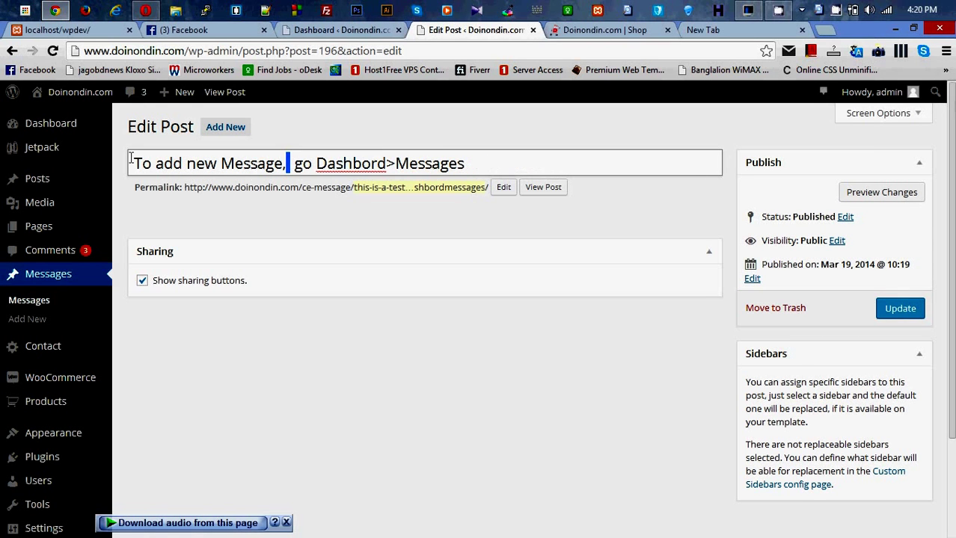
key(shift+Left)
key(BackSpace)
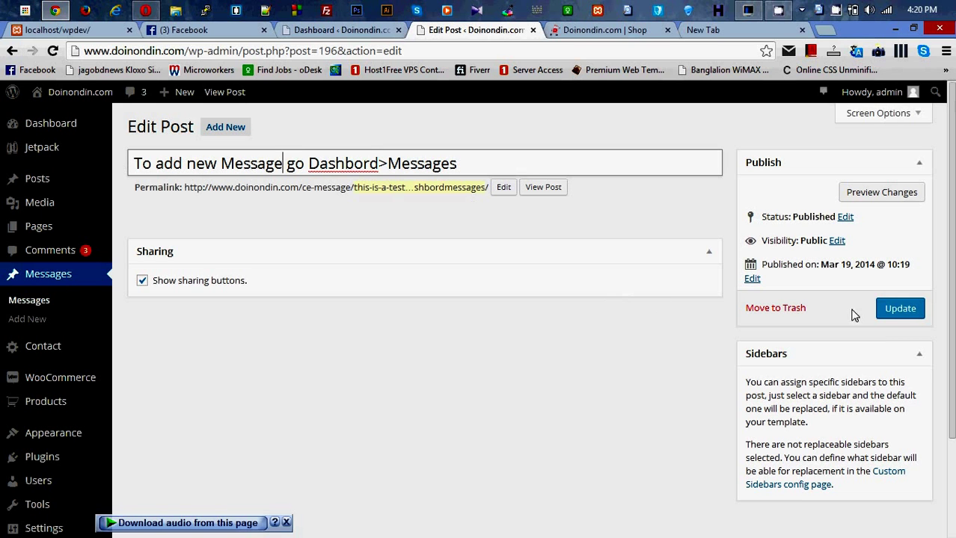
click(900, 311)
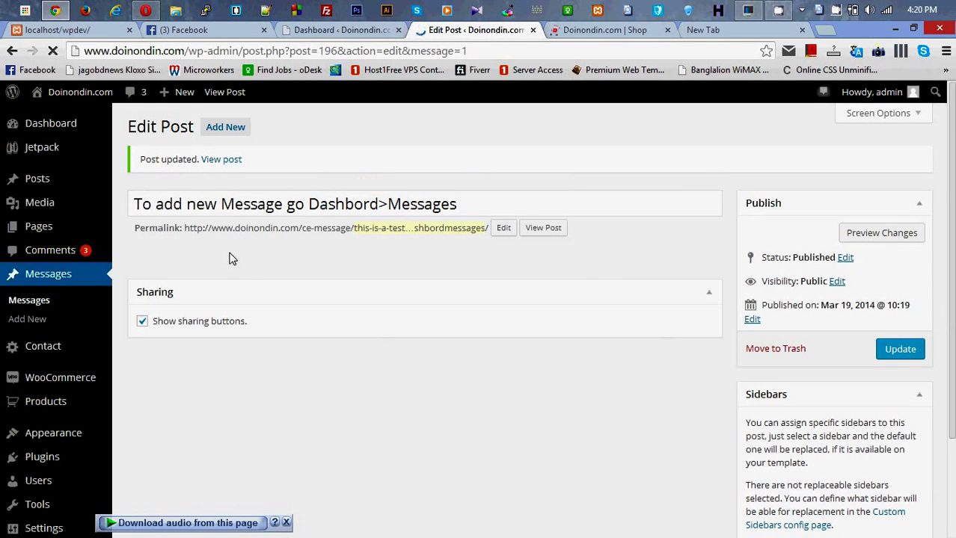
Return to the open shop home page, refresh it, and check the edited message heading above Products For You
click(604, 30)
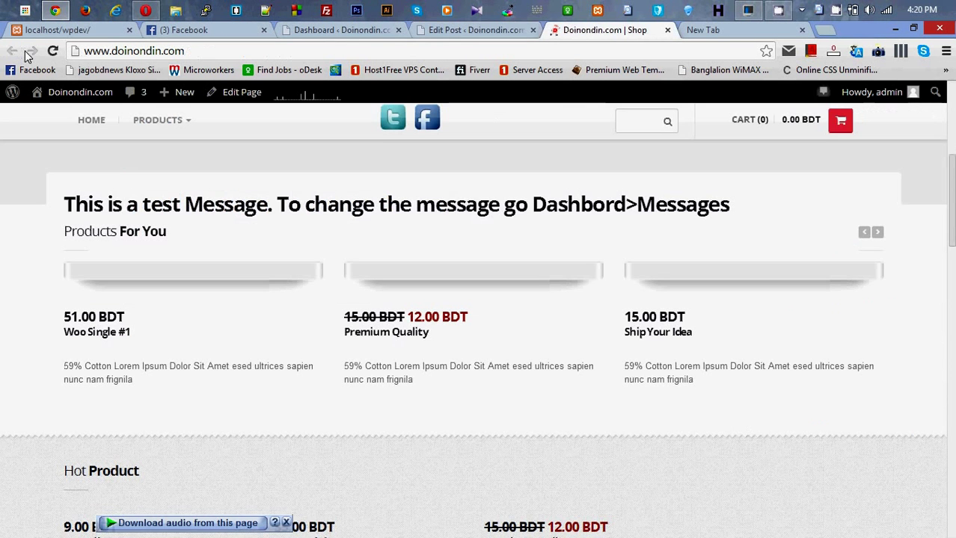
click(52, 51)
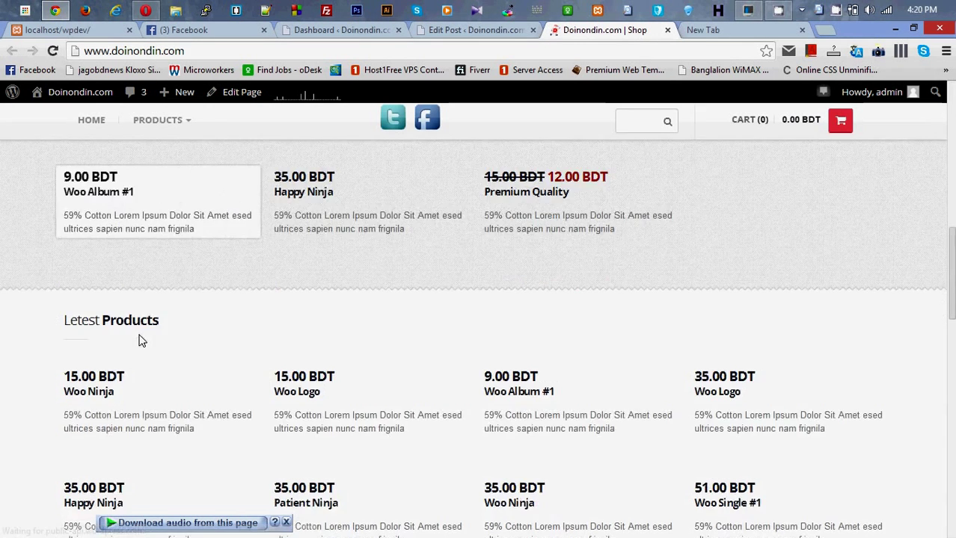
scroll(138, 339, up, 5)
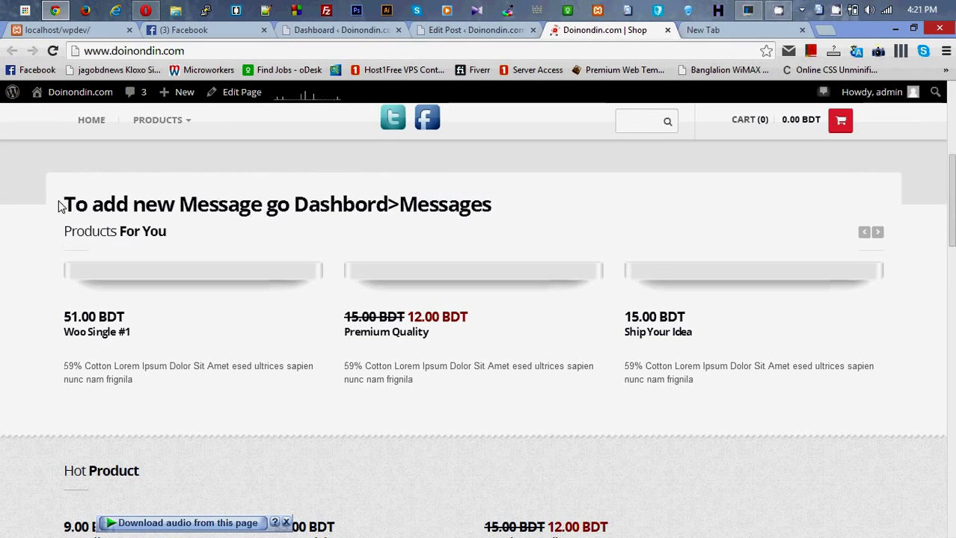
drag(62, 206, 503, 210)
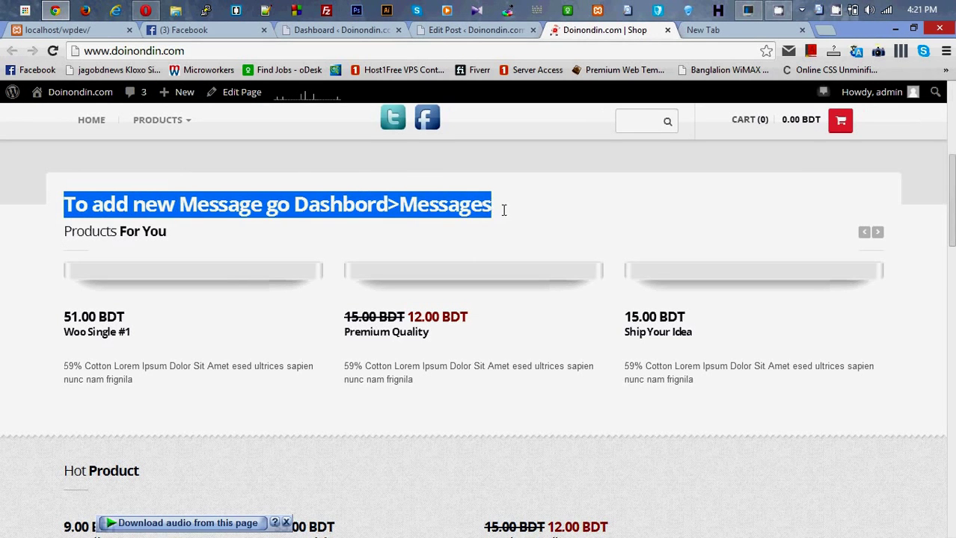
click(547, 205)
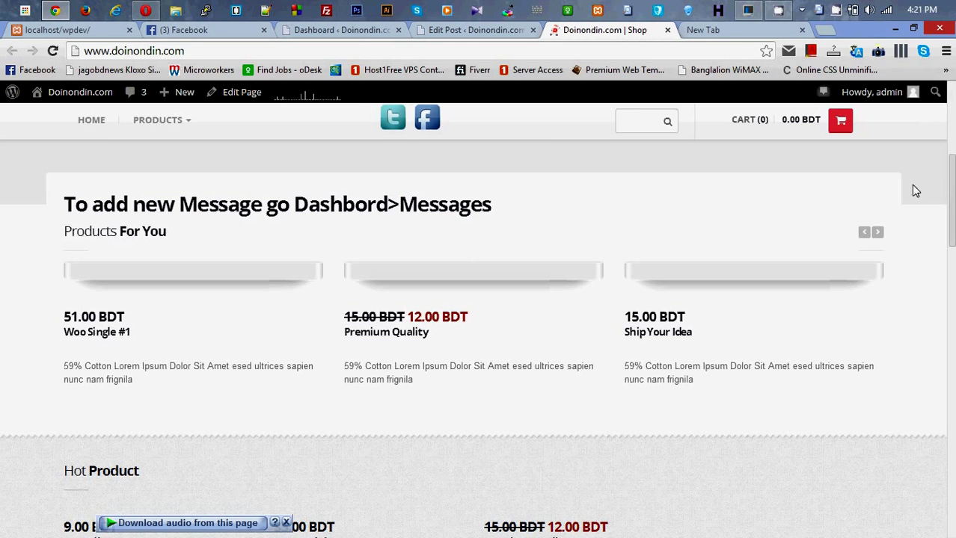
right_click(835, 10)
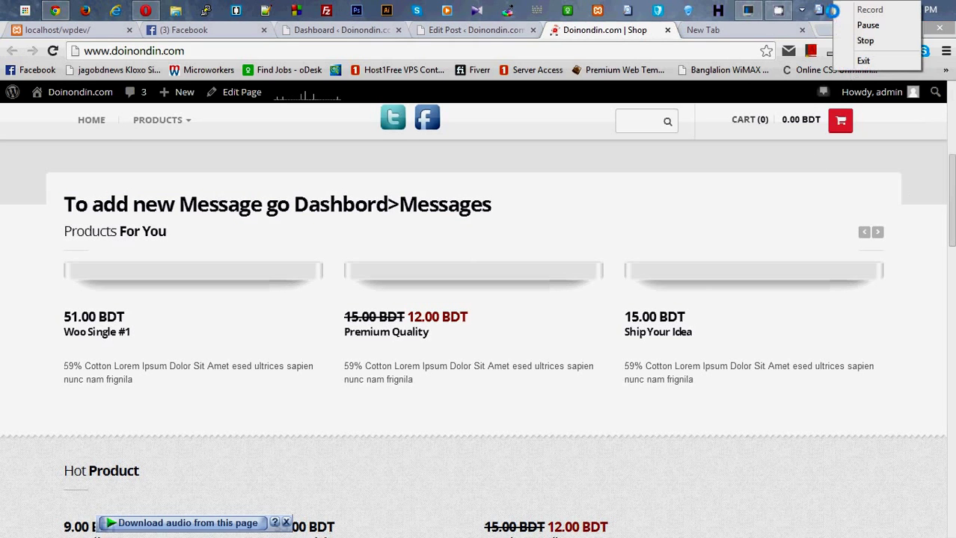
click(875, 41)
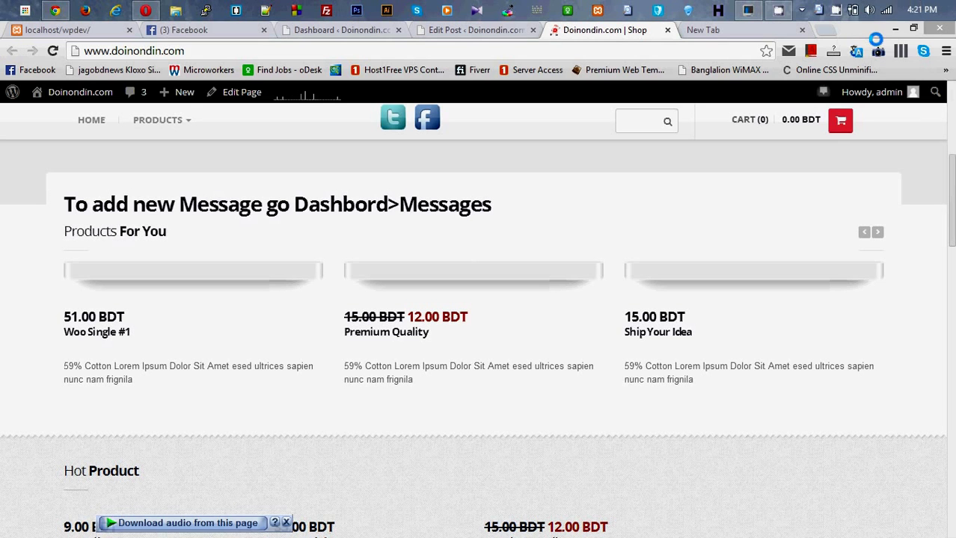